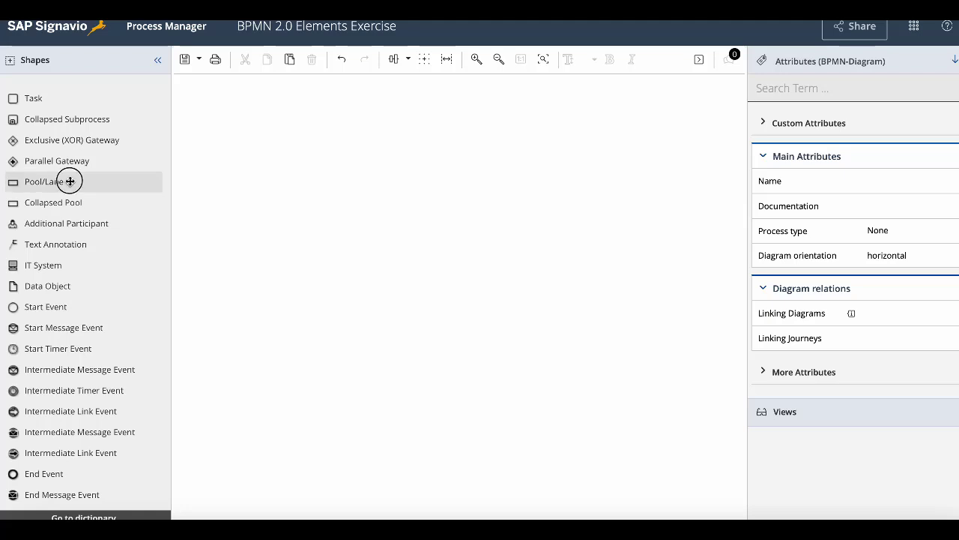
# Add a pool named "Online Company" to the empty canvas and name its lane "Sales Team".
pyautogui.moveTo(71, 182); pyautogui.dragTo(452, 245)
pyautogui.write('On')
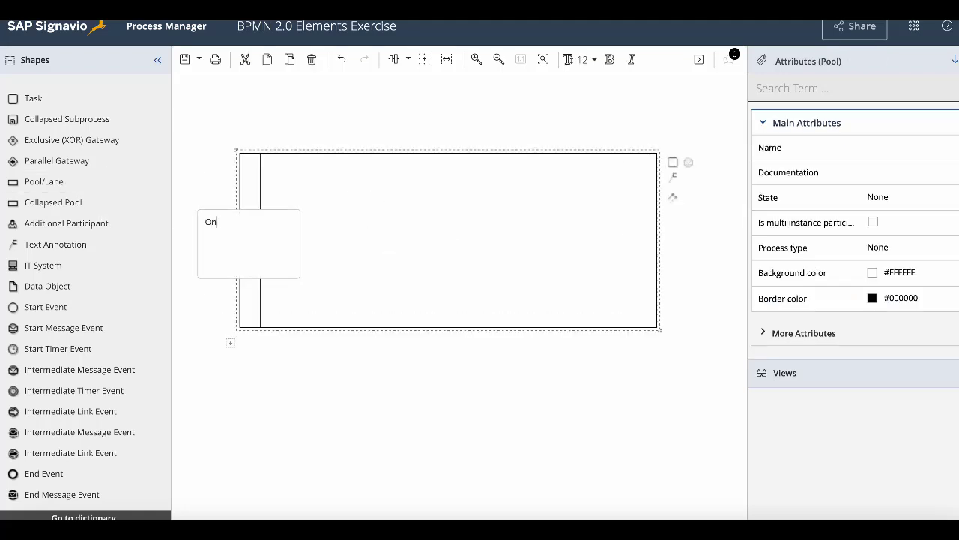
pyautogui.write('line Company')
pyautogui.click(471, 138)
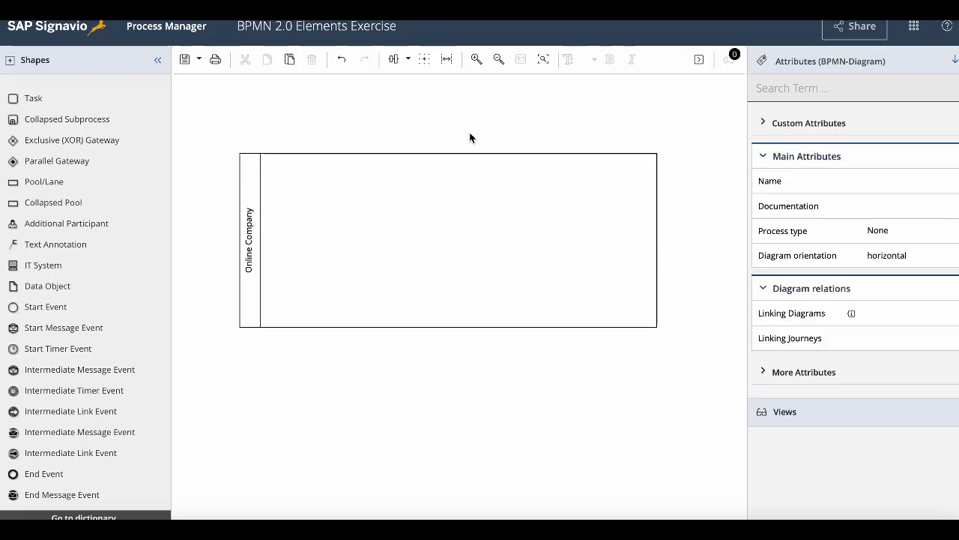
pyautogui.doubleClick(274, 257)
pyautogui.write('Sales Team')
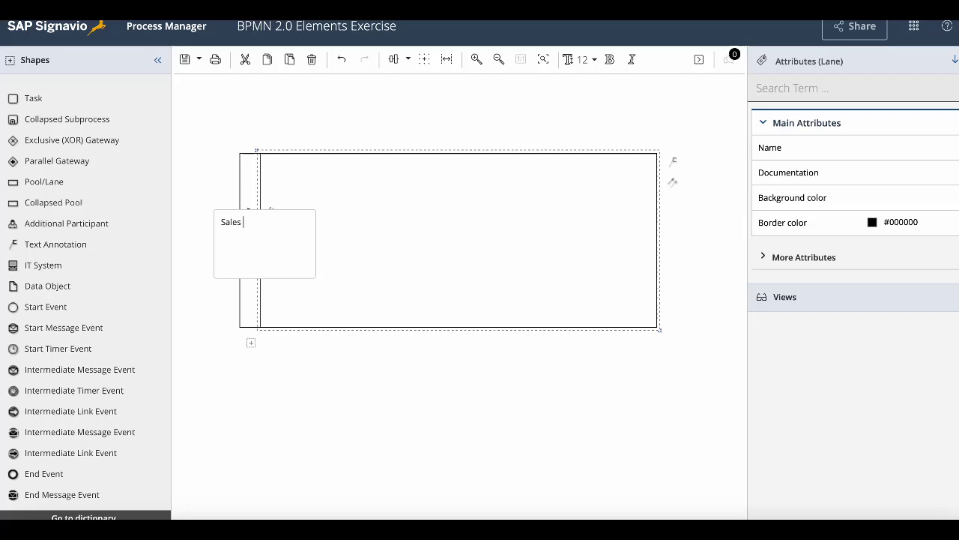
pyautogui.click(197, 193)
# Add a second lane named "Warehouse Staff" below the Sales Team lane.
pyautogui.moveTo(123, 181); pyautogui.dragTo(292, 299)
pyautogui.write('Warehouse Stqaf')
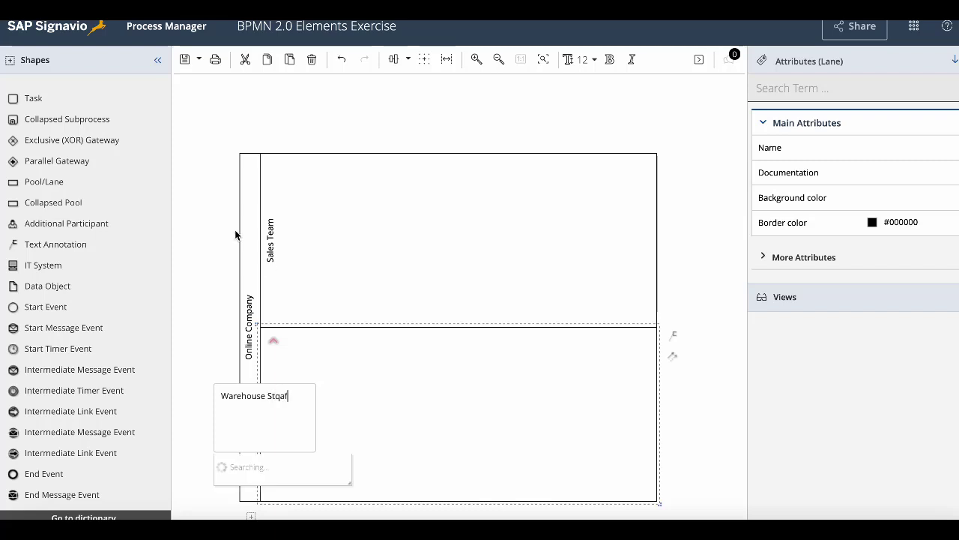
pyautogui.press('BackSpace')
pyautogui.press('BackSpace')
pyautogui.press('BackSpace')
pyautogui.write('aff')
pyautogui.click(205, 240)
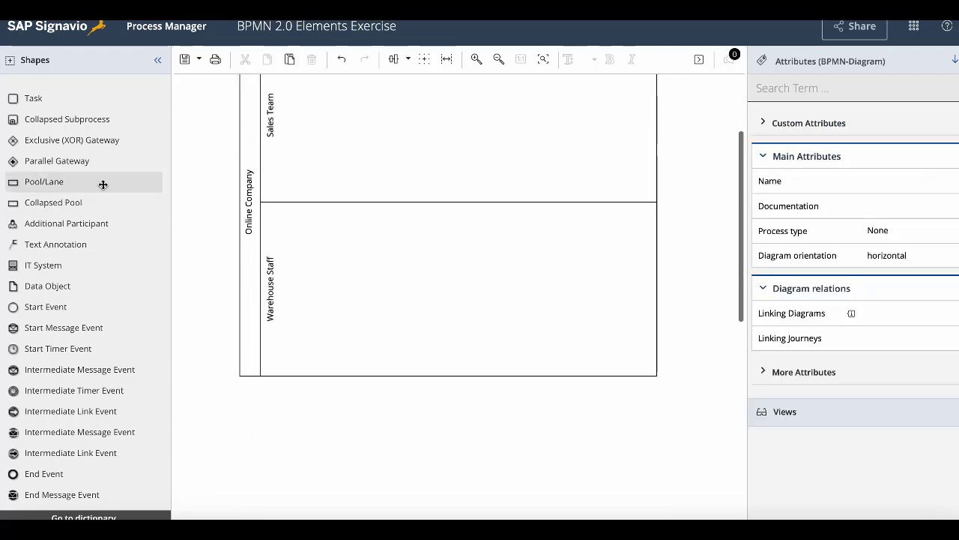
# Add a third lane named "Shipping Department" below the Warehouse Staff lane.
pyautogui.moveTo(103, 183); pyautogui.dragTo(315, 349)
pyautogui.write('Shipping Department')
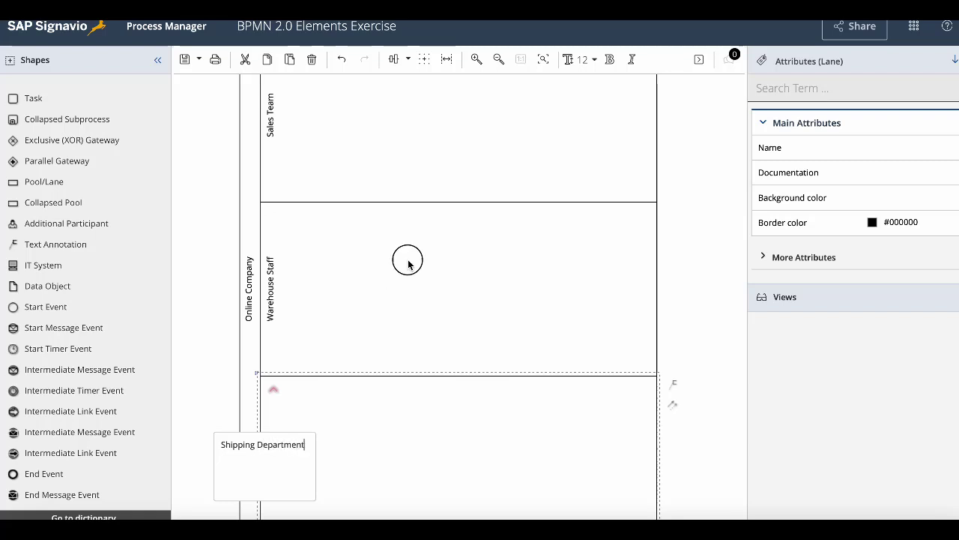
pyautogui.press('Return')
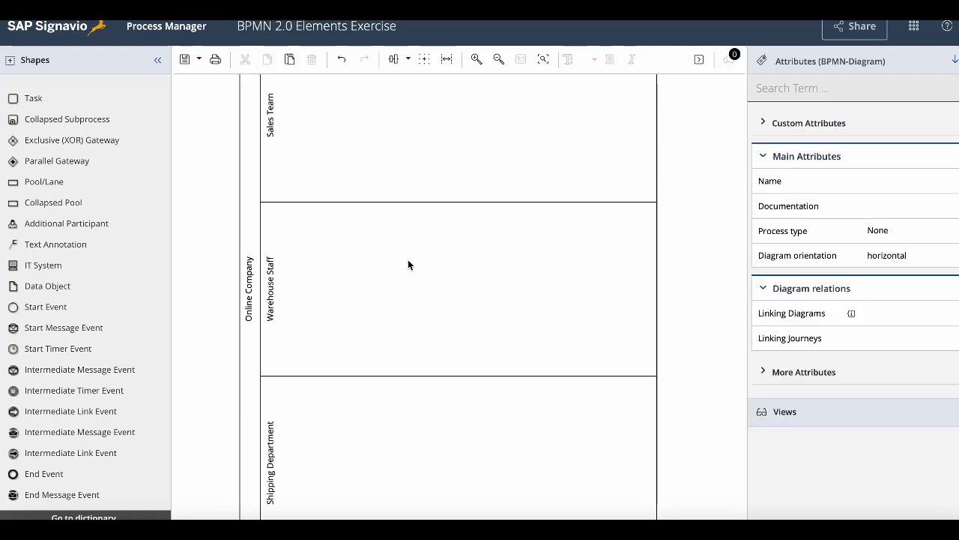
# Place a start event in the Sales Team lane and label it "Customer order placed".
pyautogui.scroll(3, 408, 260)
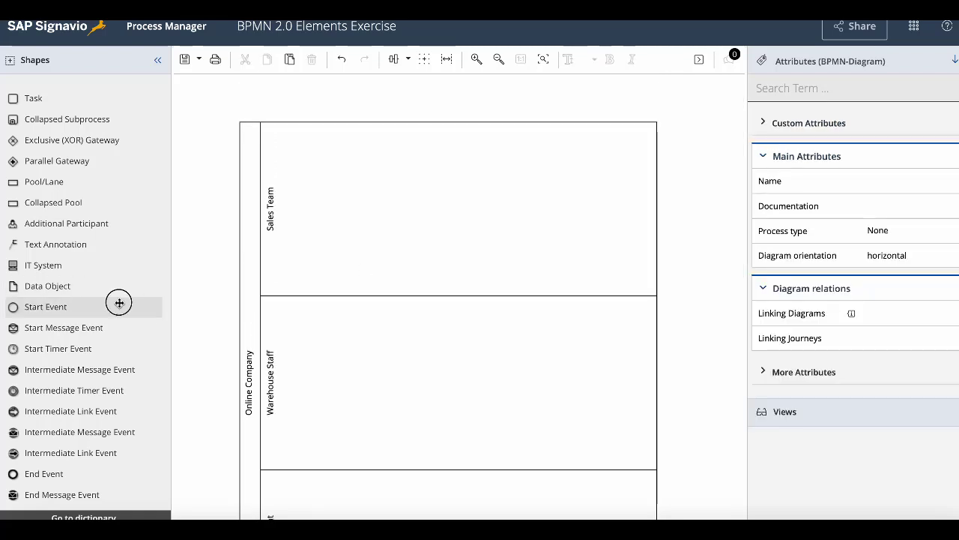
pyautogui.moveTo(119, 303); pyautogui.dragTo(346, 210)
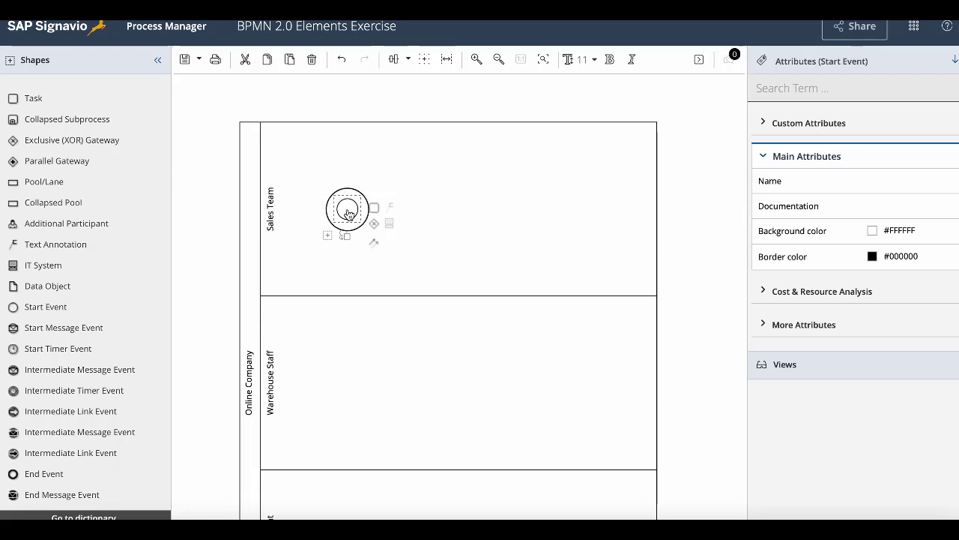
pyautogui.doubleClick(347, 212)
pyautogui.write('Customer')
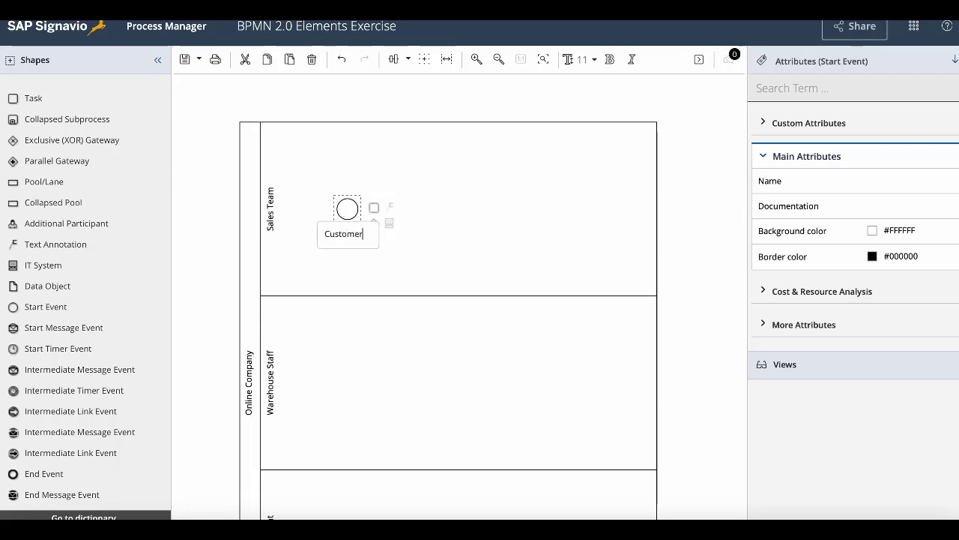
pyautogui.write(' order placed')
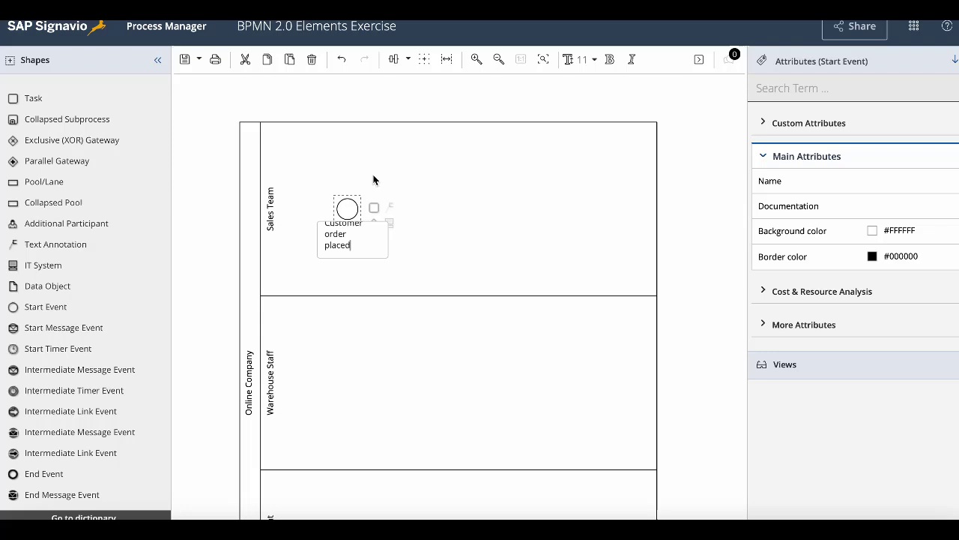
pyautogui.click(407, 146)
pyautogui.click(344, 214)
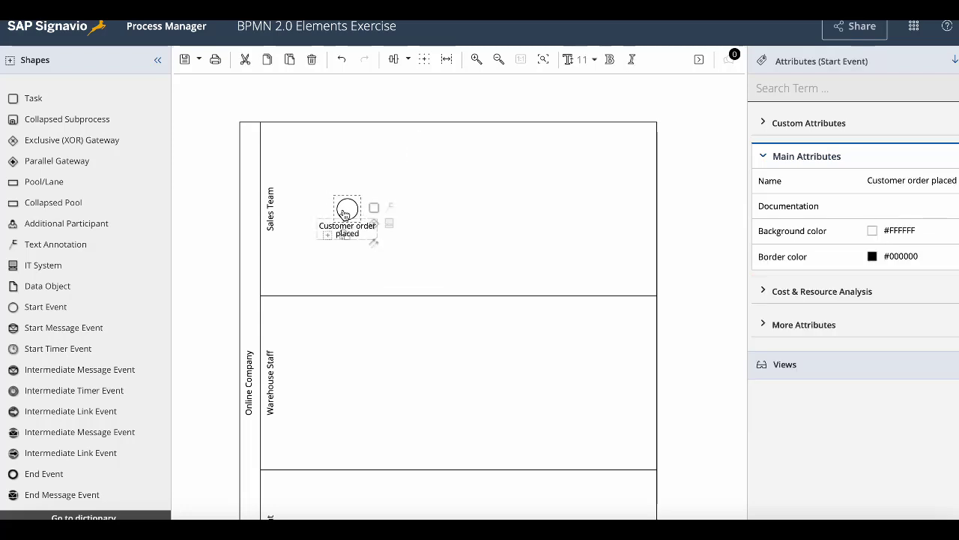
pyautogui.click(404, 169)
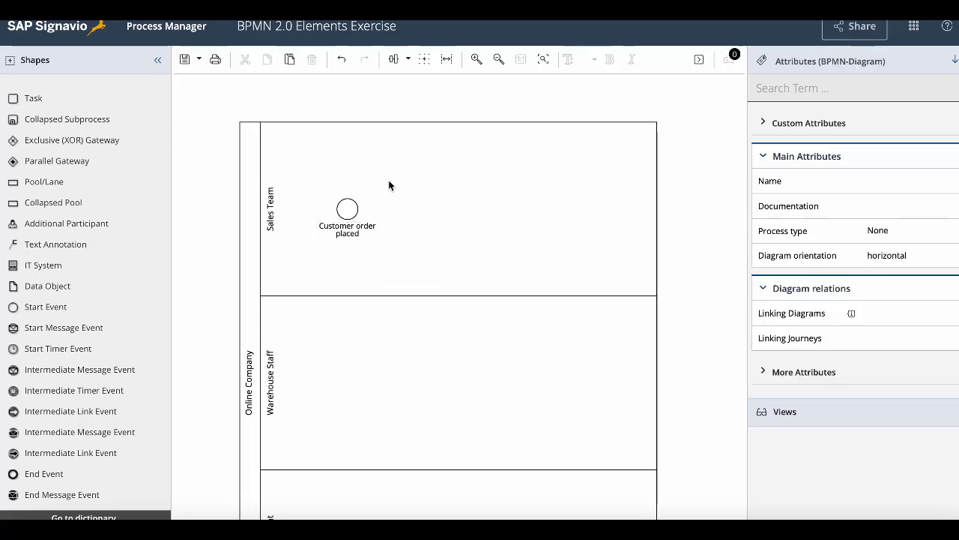
# Append a connected task named "Verify Order" after the start event in the Sales Team lane.
pyautogui.click(347, 210)
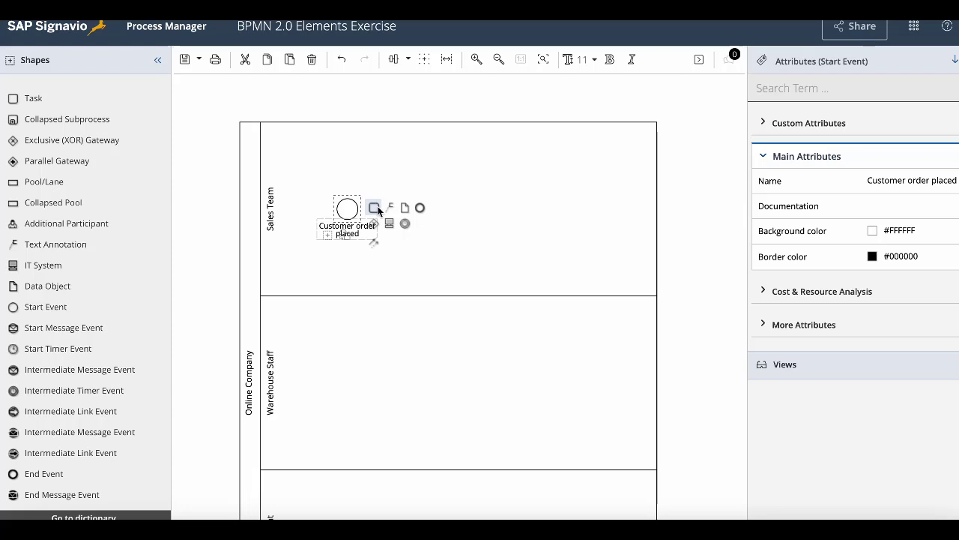
pyautogui.moveTo(379, 211); pyautogui.dragTo(441, 215)
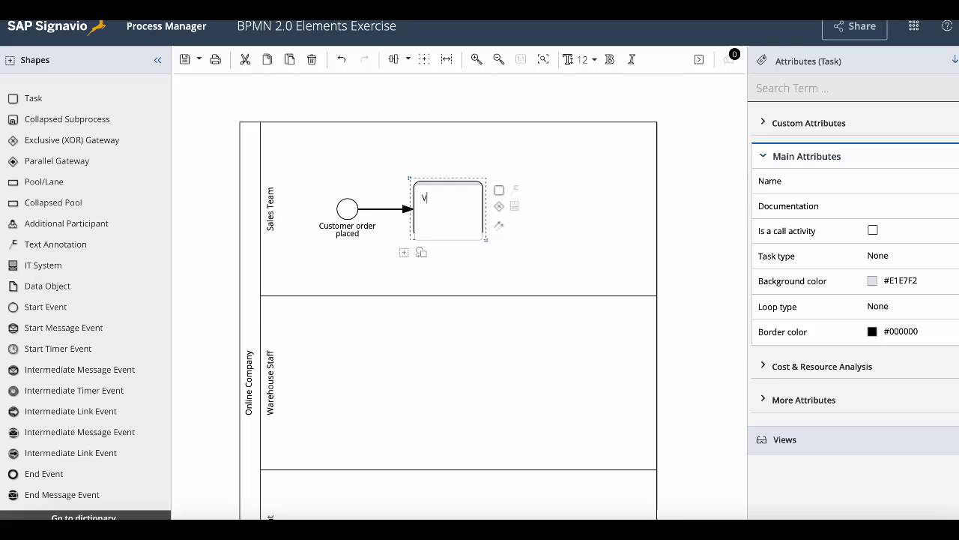
pyautogui.write('Verify Order')
pyautogui.click(589, 196)
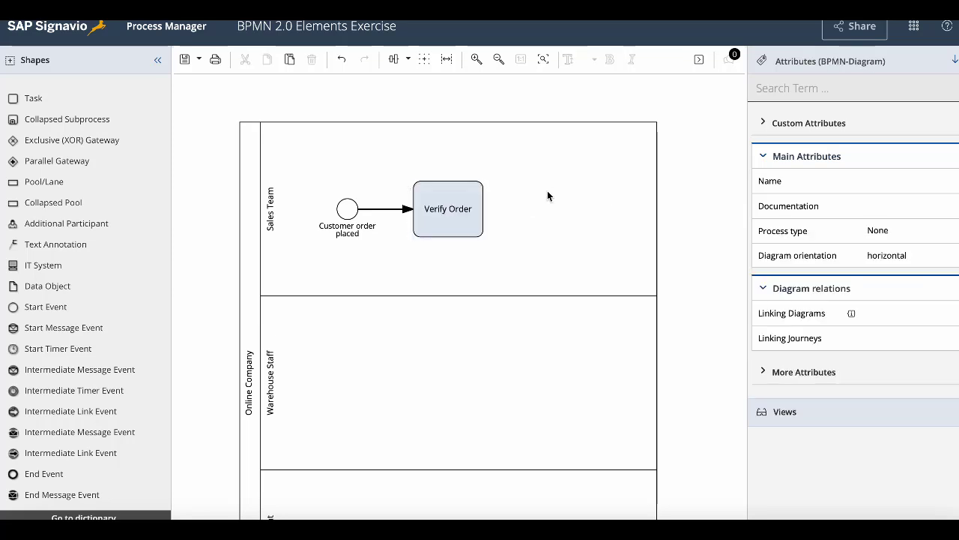
# Document the Verify Order task with "Sales team verifies order for accuracy and completeness.".
pyautogui.click(467, 196)
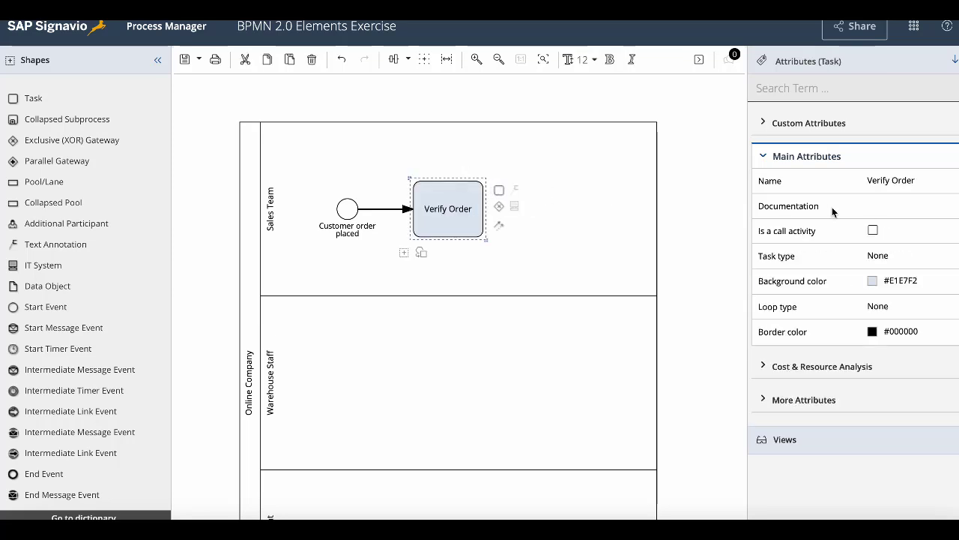
pyautogui.click(956, 212)
pyautogui.click(548, 246)
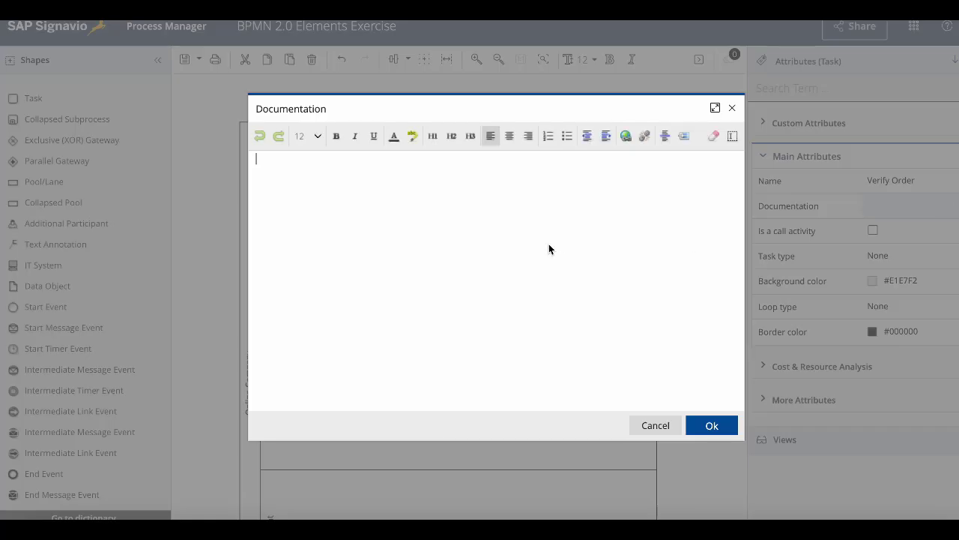
pyautogui.write('Sales ')
pyautogui.write('team ')
pyautogui.write('verifies or')
pyautogui.write('der for accurac')
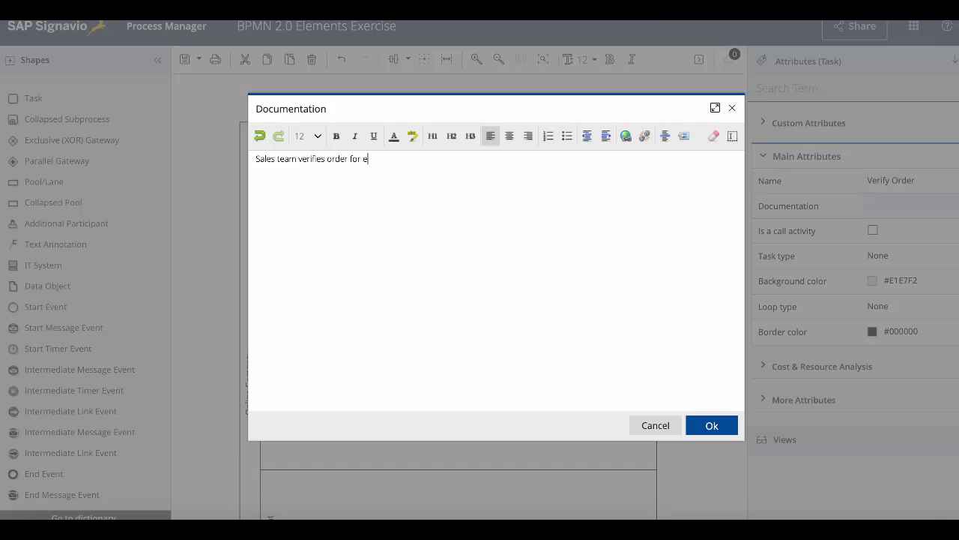
pyautogui.write('y adn')
pyautogui.press('BackSpace')
pyautogui.press('BackSpace')
pyautogui.press('BackSpace')
pyautogui.write('and completeness.')
pyautogui.click(714, 425)
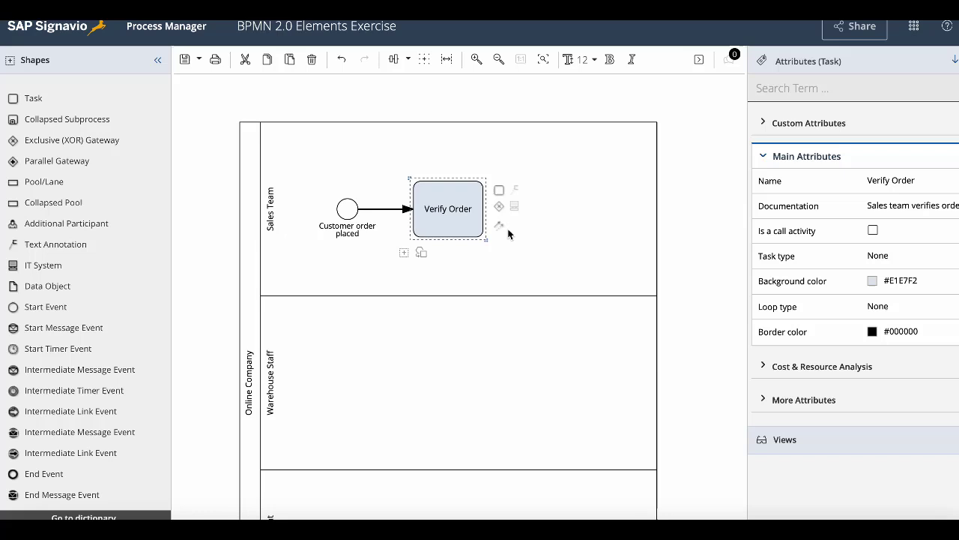
# Append a connected task named "Check Inventory" after Verify Order, placed in the Warehouse Staff lane.
pyautogui.moveTo(499, 192); pyautogui.dragTo(572, 380)
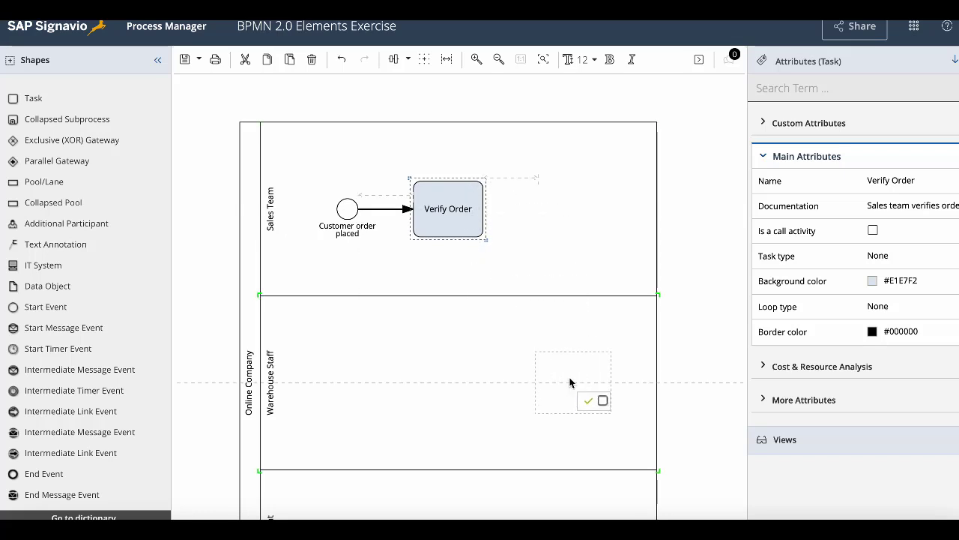
pyautogui.write('Check Inventory')
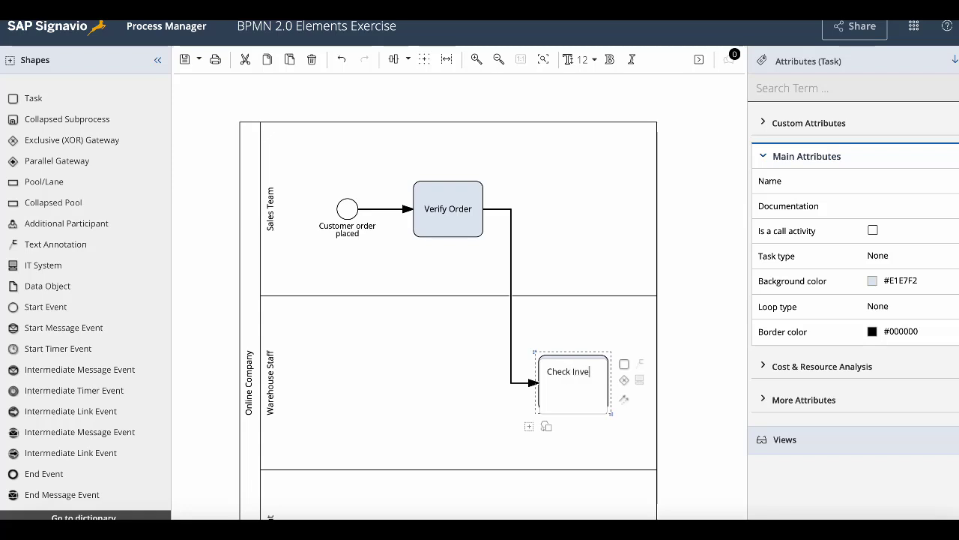
pyautogui.click(592, 241)
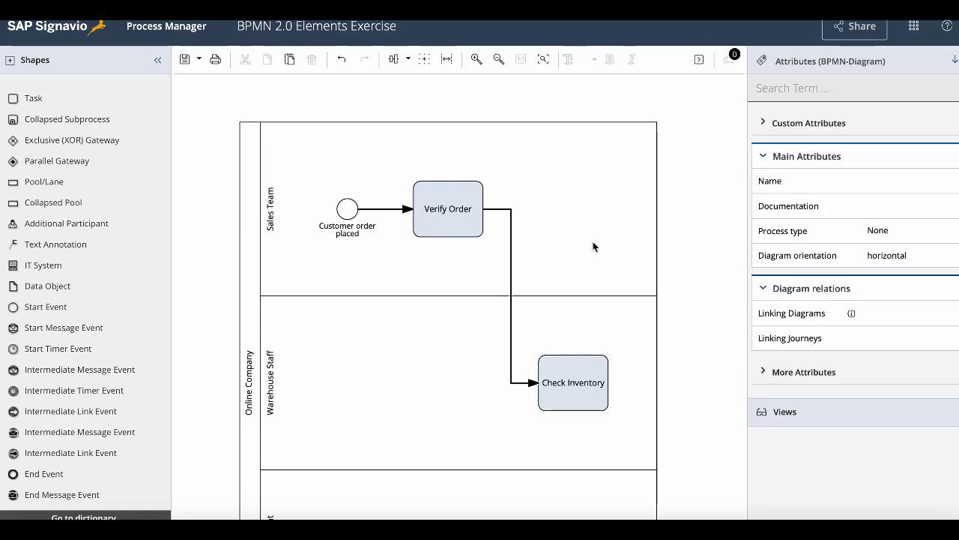
# Document the Check Inventory task with "Warehouse staff checks the inventory to ensure the products are in stock.".
pyautogui.click(581, 387)
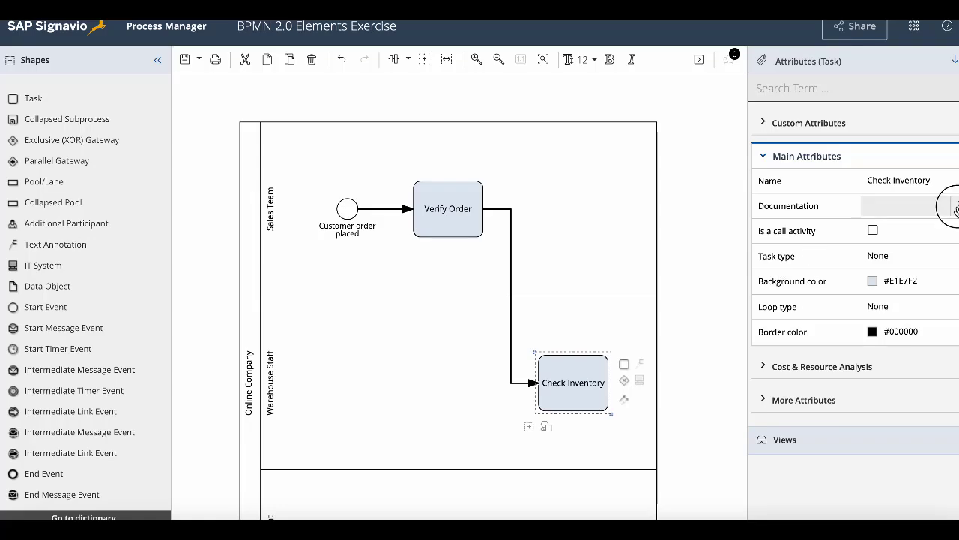
pyautogui.click(953, 207)
pyautogui.write('Warehouse staff checks the inventory to ensure the products are in stock.')
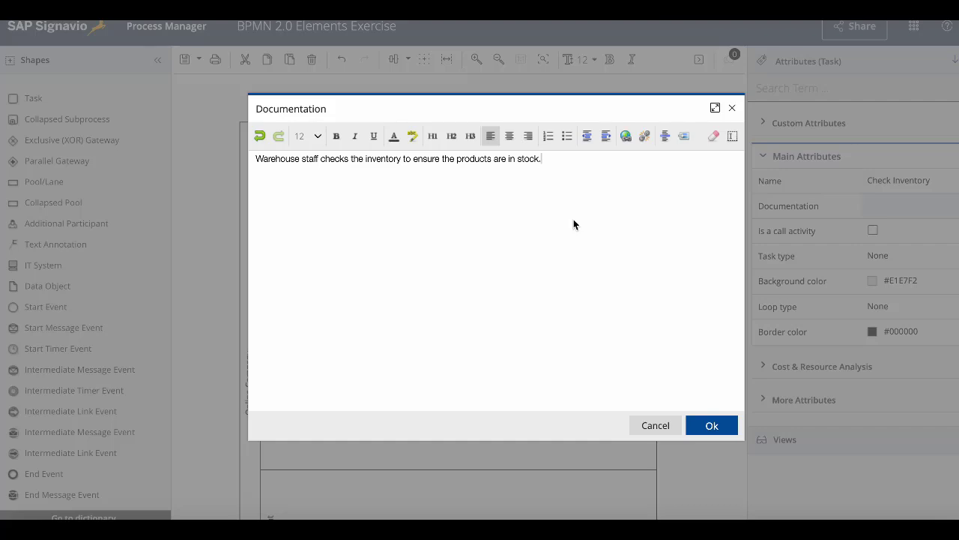
pyautogui.click(701, 425)
pyautogui.click(698, 417)
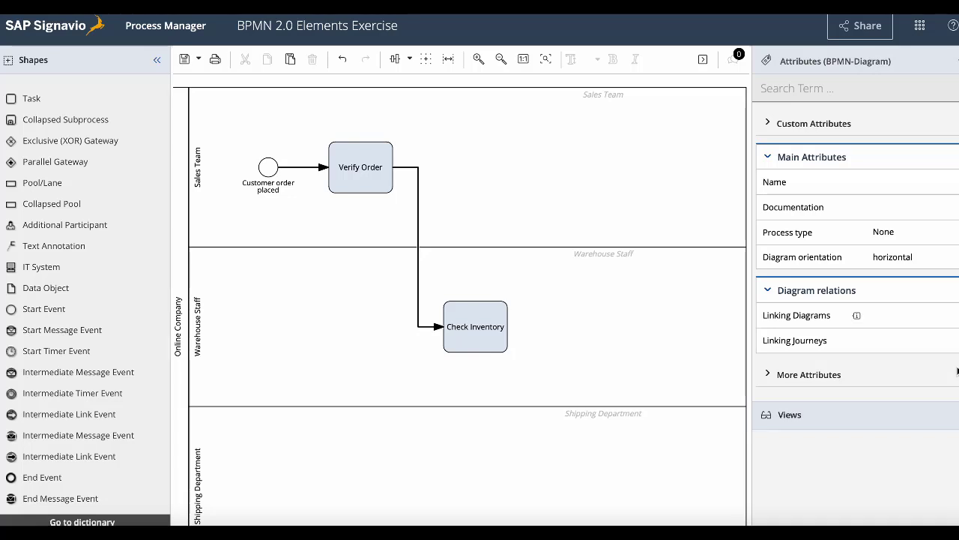
# Append a connected task named "Prepare Products" after Check Inventory in the Warehouse Staff lane.
pyautogui.click(495, 326)
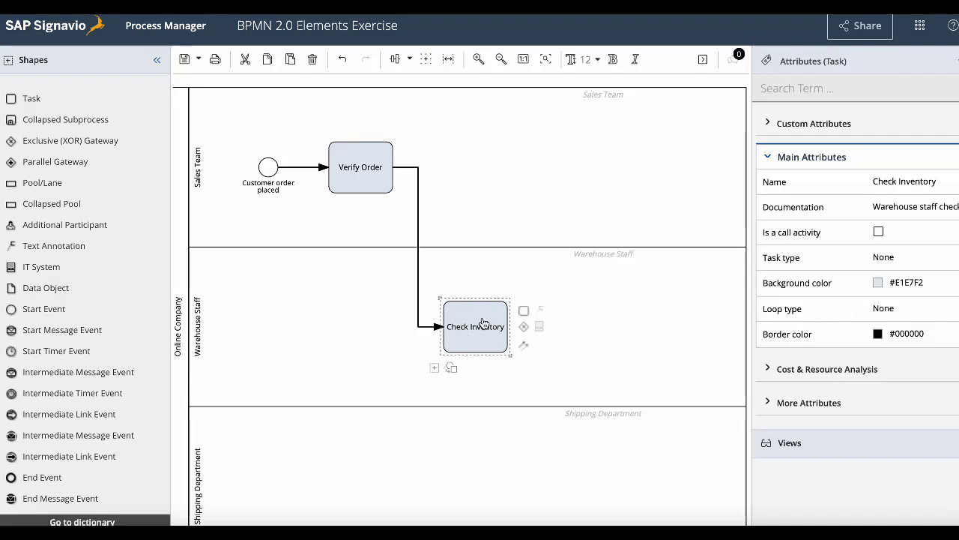
pyautogui.click(524, 310)
pyautogui.write('Prepare P')
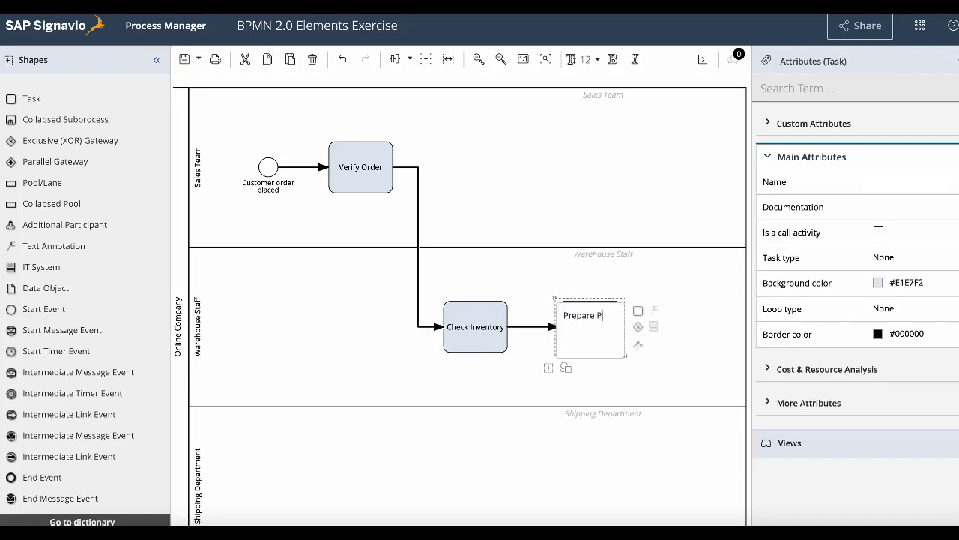
pyautogui.write('roducts')
pyautogui.press('Return')
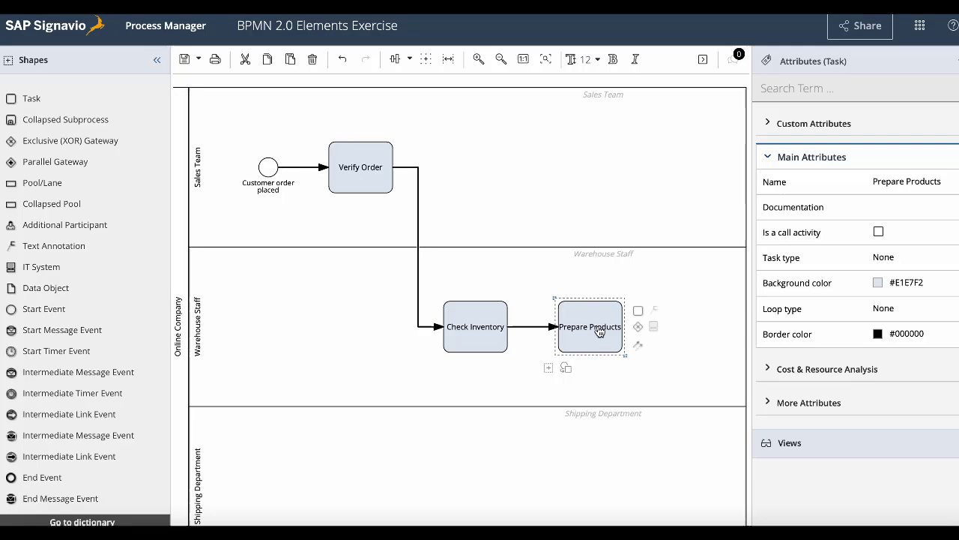
# Document the Prepare Products task with "Prepare products for shipping.".
pyautogui.click(952, 209)
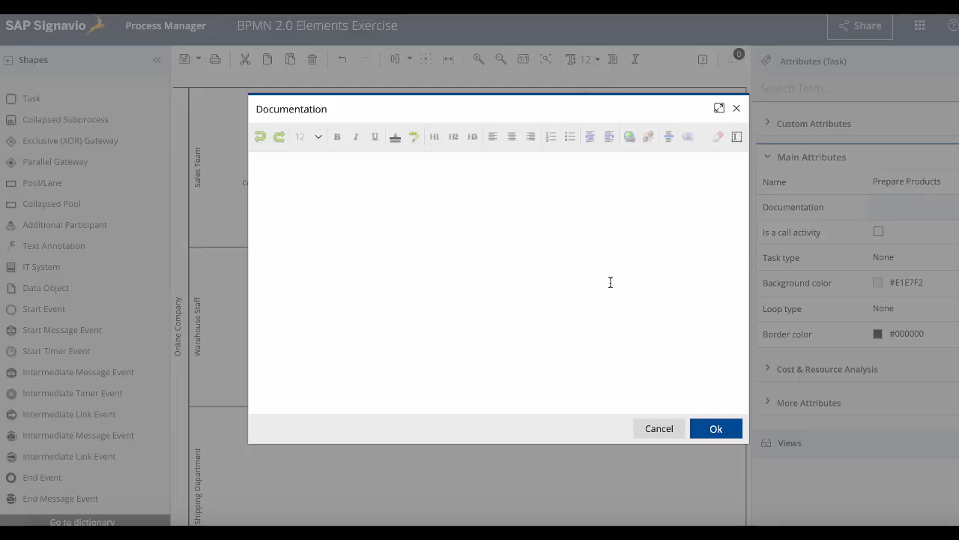
pyautogui.write('Prepare products')
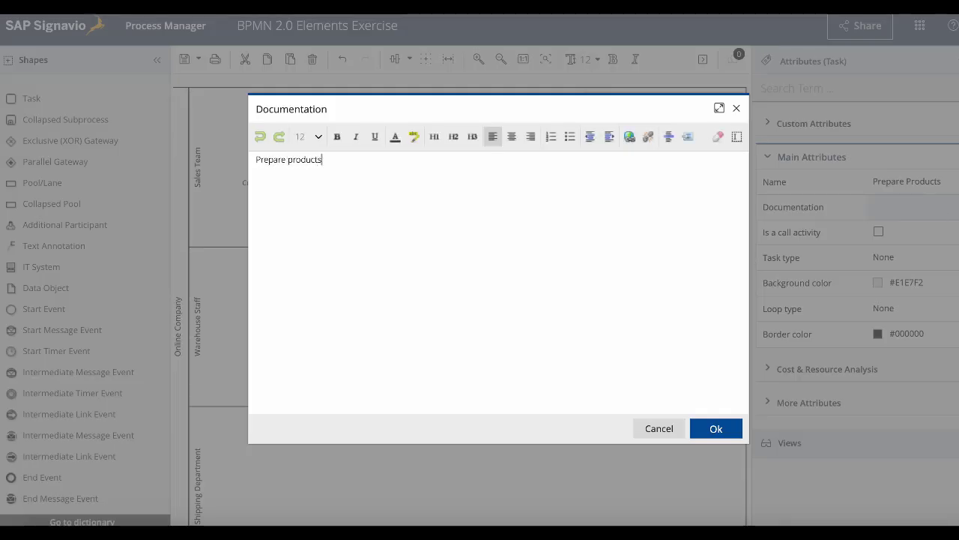
pyautogui.write(' for shipping.')
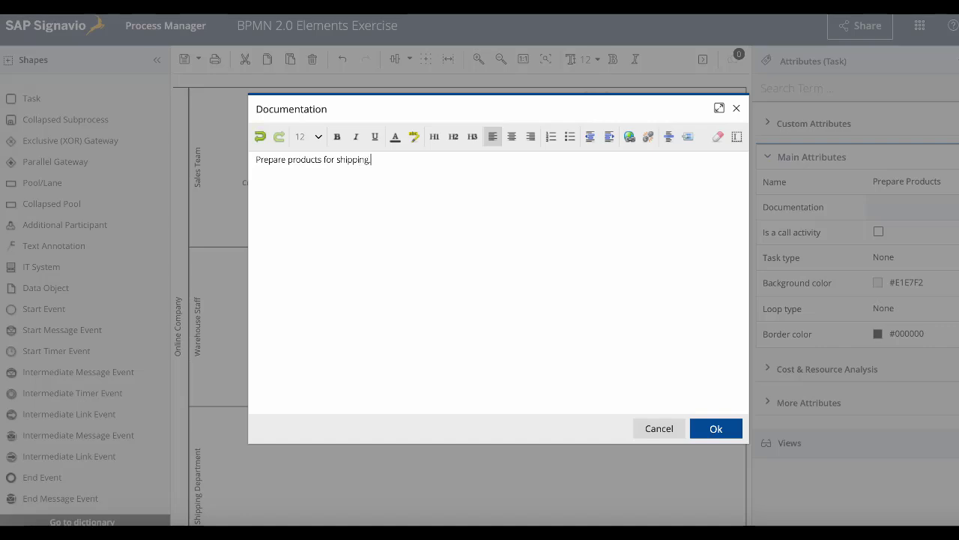
pyautogui.click(698, 426)
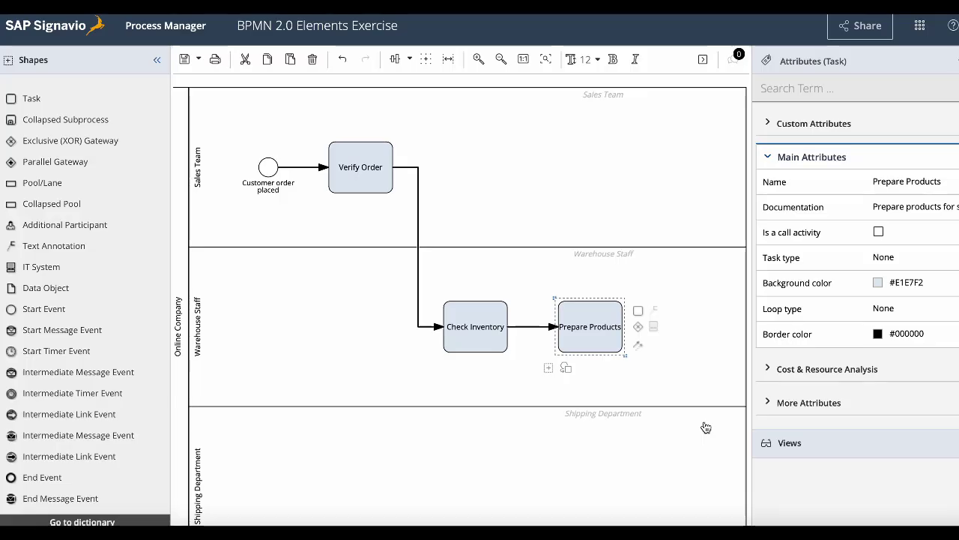
pyautogui.click(604, 404)
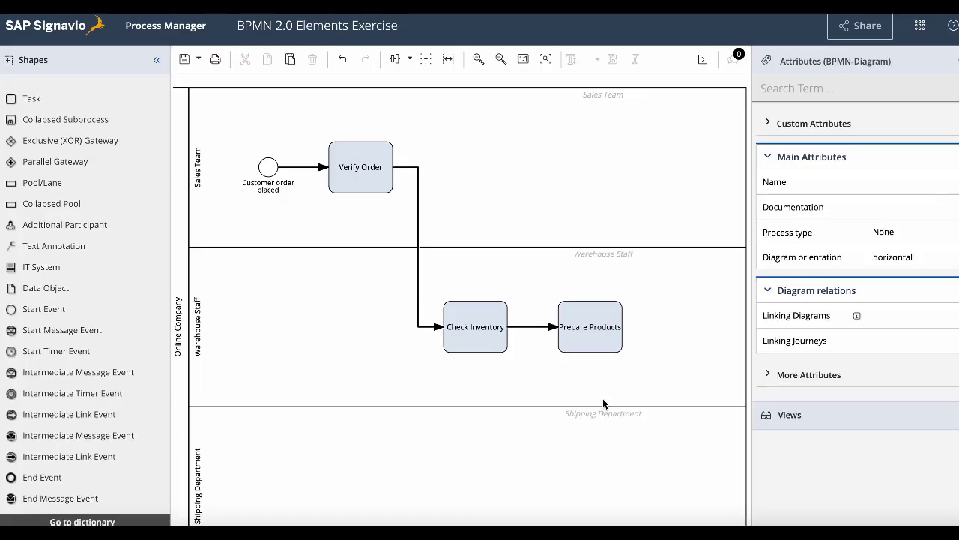
# Insert extra vertical space beneath the tasks in the Warehouse Staff lane to make the lane taller.
pyautogui.click(449, 60)
pyautogui.moveTo(518, 387); pyautogui.dragTo(521, 418)
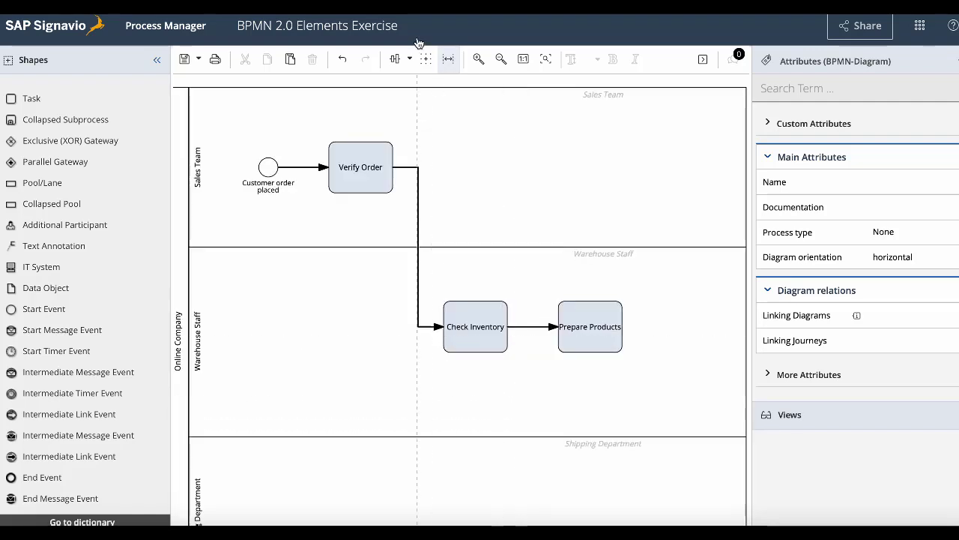
# Add an additional participant named "Shipping Department" below the Prepare Products task and connect it to that task.
pyautogui.click(448, 60)
pyautogui.moveTo(88, 227); pyautogui.dragTo(590, 390)
pyautogui.moveTo(626, 422); pyautogui.dragTo(607, 330)
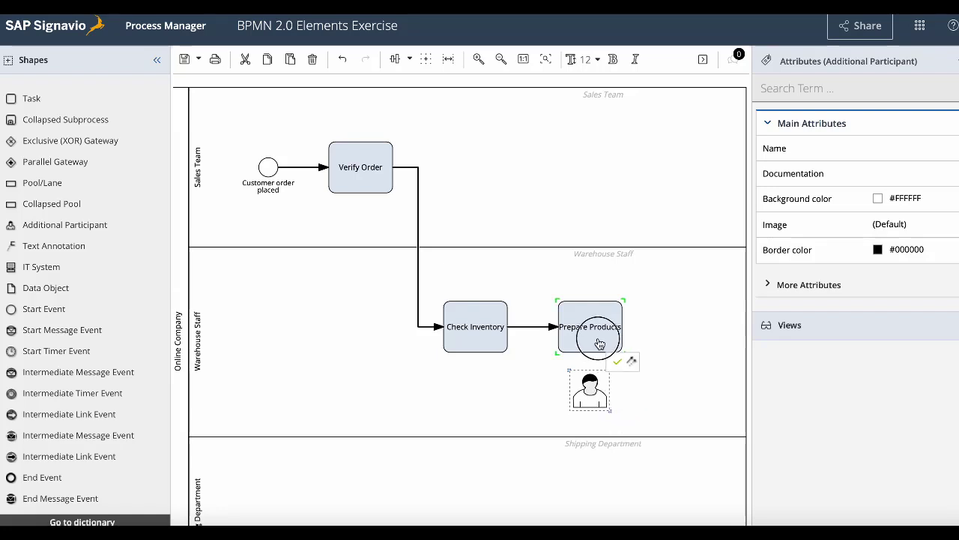
pyautogui.doubleClick(593, 405)
pyautogui.write('Shipping Depar')
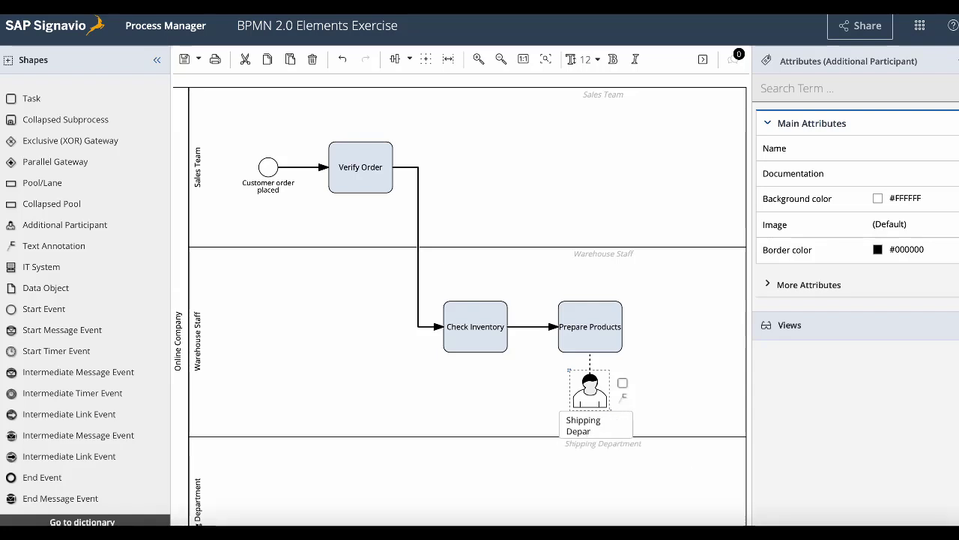
pyautogui.write('tment')
pyautogui.click(487, 380)
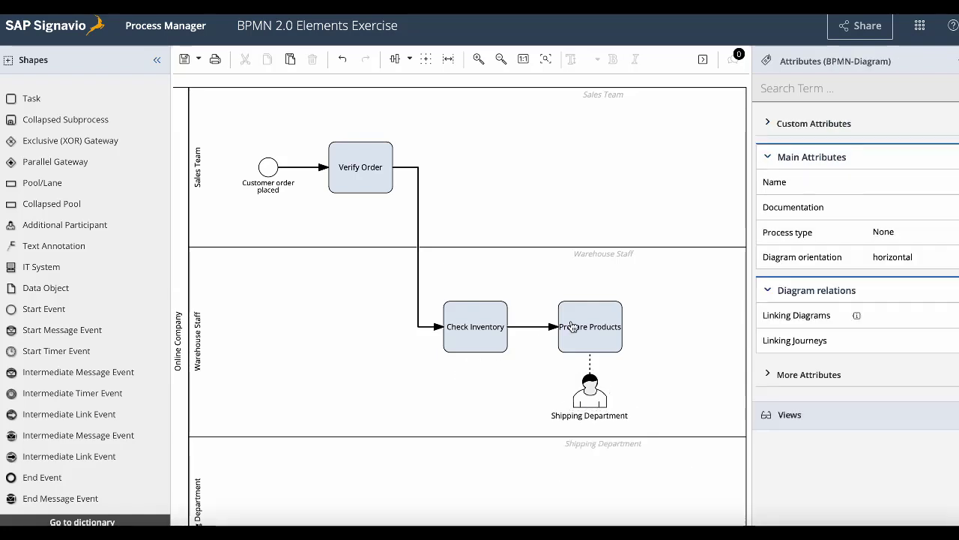
# Append a connected task named "Arrange Shipment" after Prepare Products, placed in the Shipping Department lane.
pyautogui.scroll(-3, 606, 312)
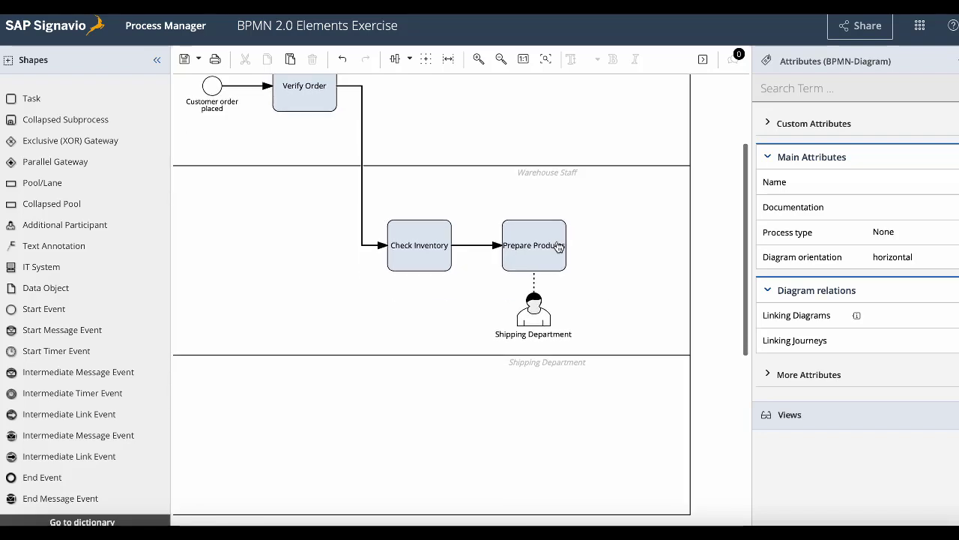
pyautogui.click(558, 247)
pyautogui.moveTo(575, 229); pyautogui.dragTo(635, 437)
pyautogui.write('Arrange Shipment')
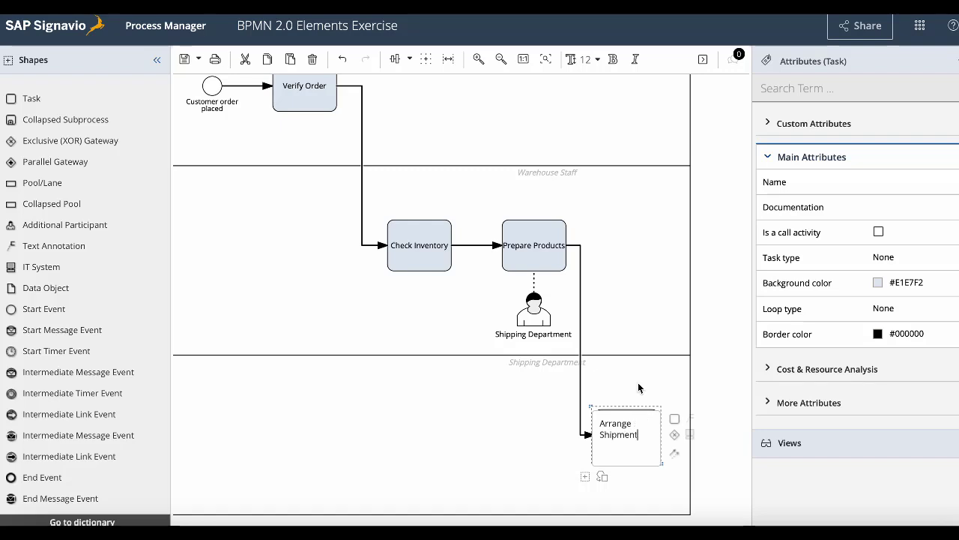
pyautogui.click(638, 387)
# Document the Arrange Shipment task with "Shipping department arranges the shipment of products.".
pyautogui.click(639, 424)
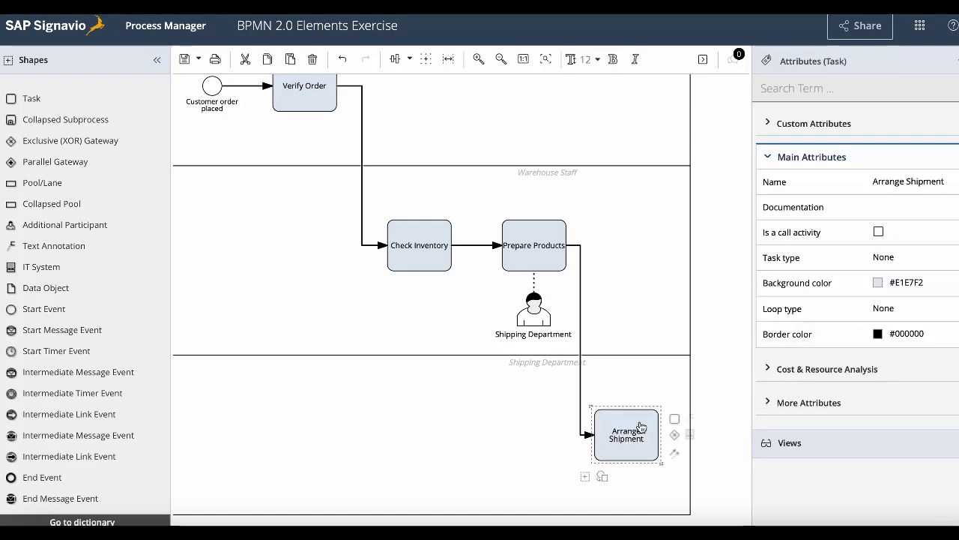
pyautogui.click(957, 209)
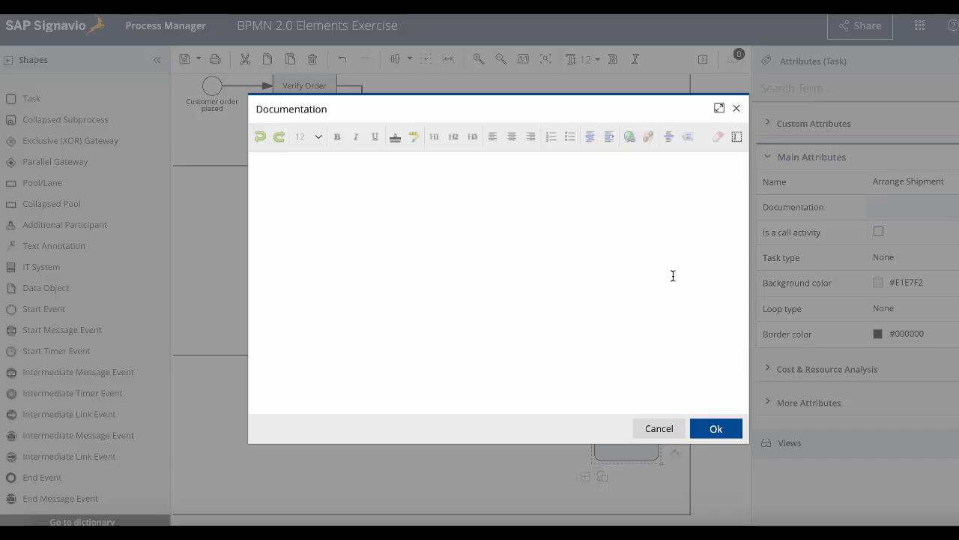
pyautogui.write('Shipping department arranges the shipment of products.')
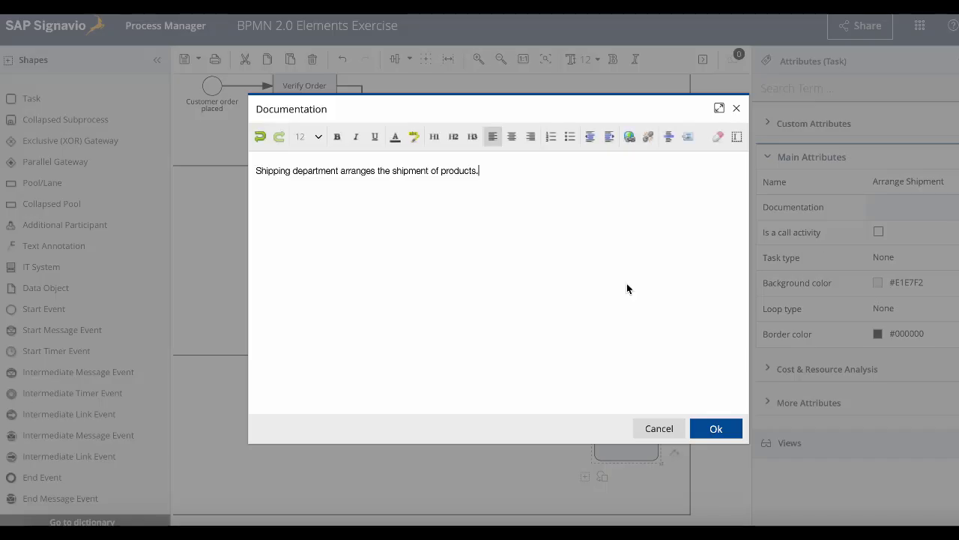
pyautogui.click(716, 430)
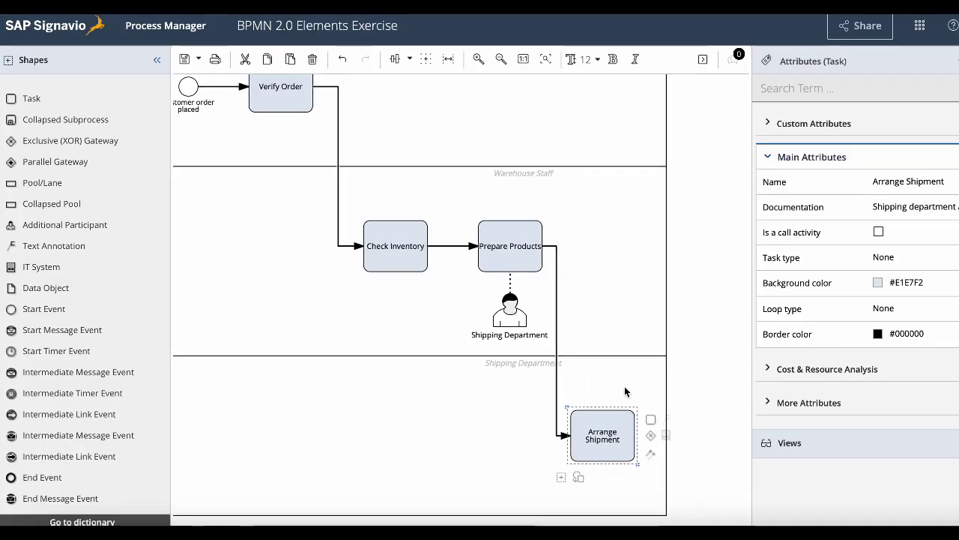
# Append a connected task named "Update Order" after Arrange Shipment, placed in the Warehouse Staff lane.
pyautogui.moveTo(649, 417); pyautogui.dragTo(652, 254)
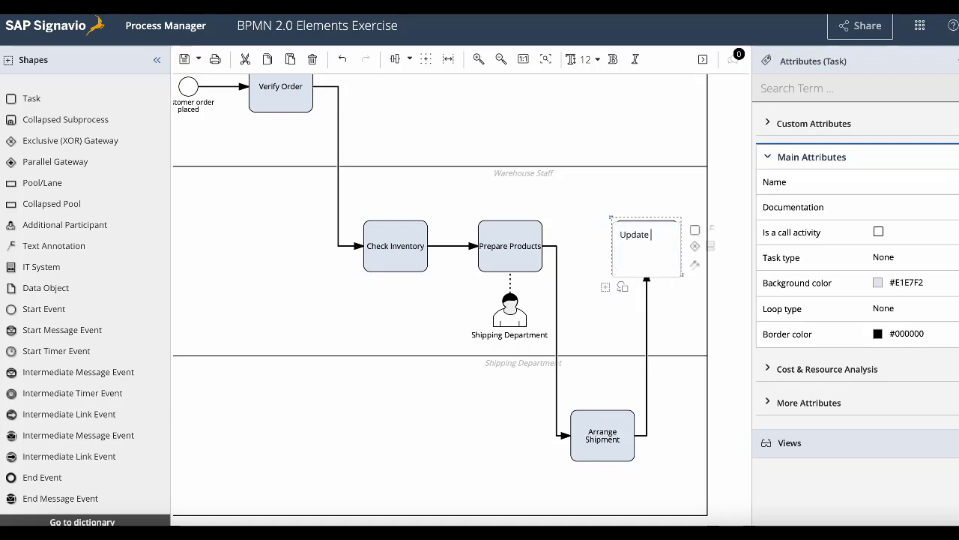
pyautogui.write('Update Order')
pyautogui.click(639, 190)
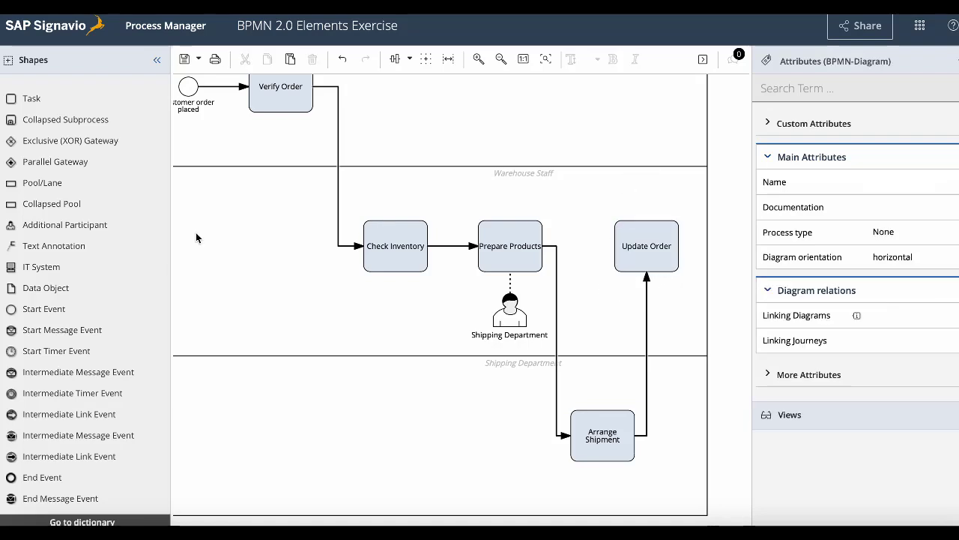
# Add an IT system named "Salesforce" above the Update Order task and connect it to that task.
pyautogui.moveTo(90, 267); pyautogui.dragTo(638, 235)
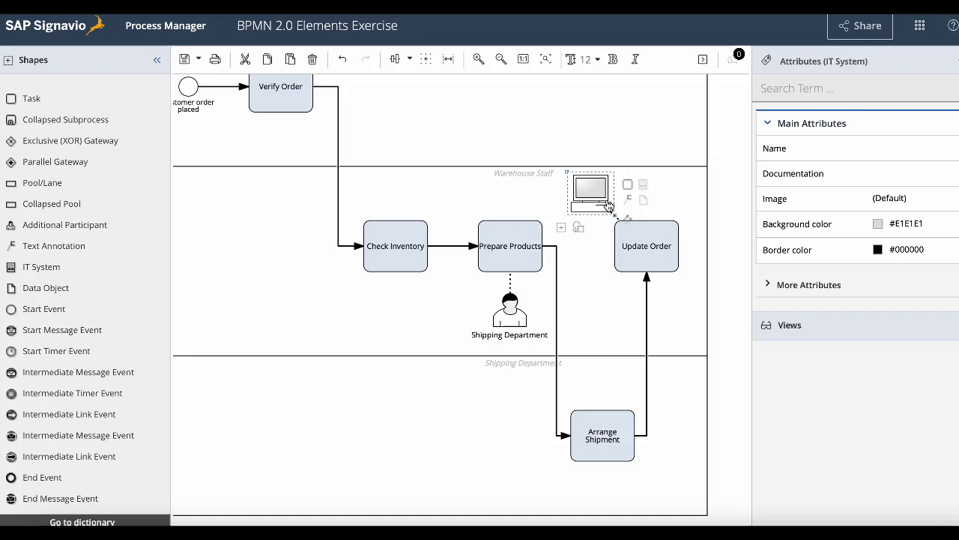
pyautogui.doubleClick(592, 197)
pyautogui.write('Sales')
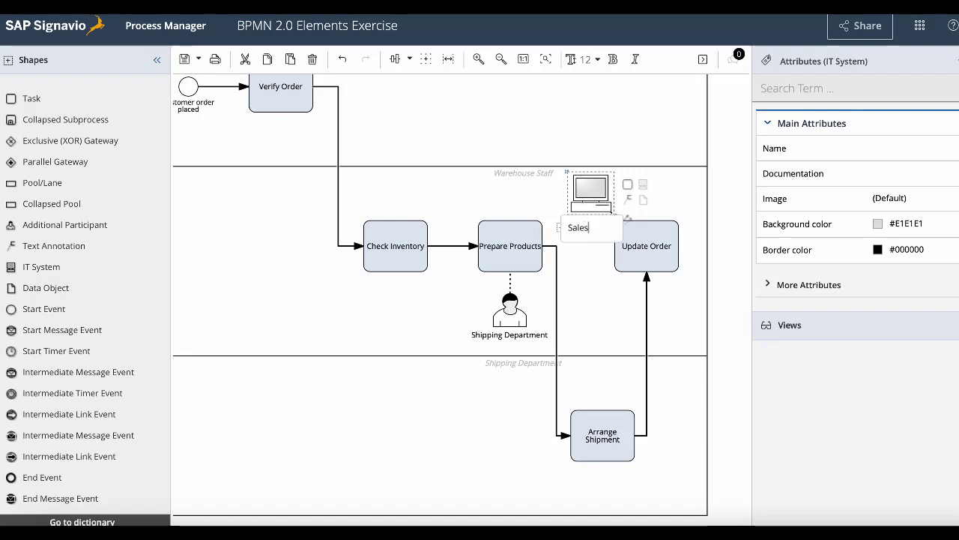
pyautogui.write('force')
pyautogui.click(622, 101)
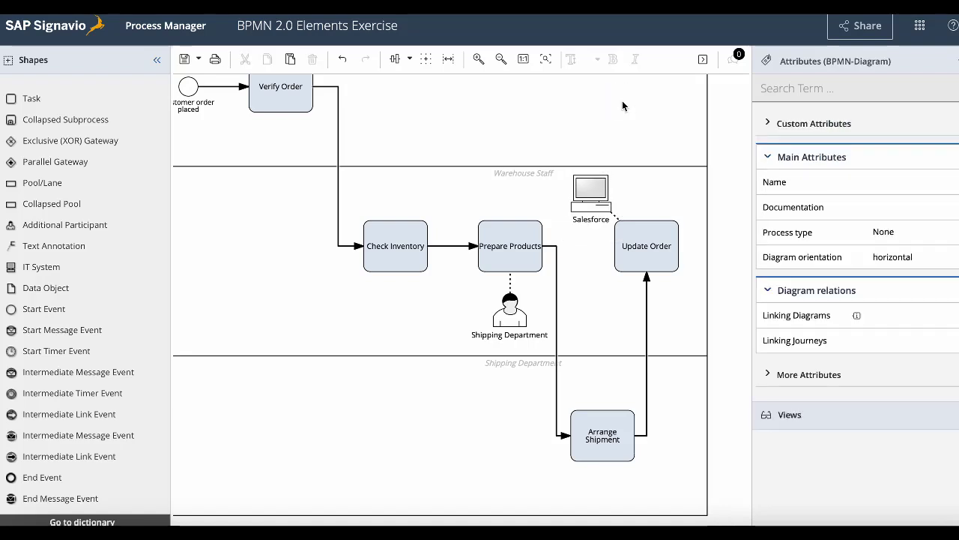
# Document the Update Order task with "Warehouse staff updates the order status in Salesforce.".
pyautogui.click(664, 261)
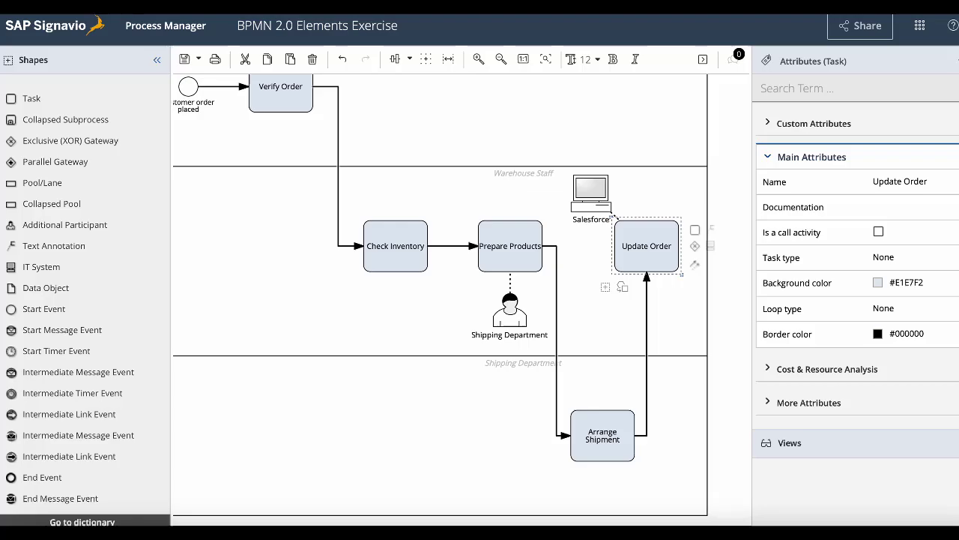
pyautogui.click(956, 210)
pyautogui.write('Warhouse')
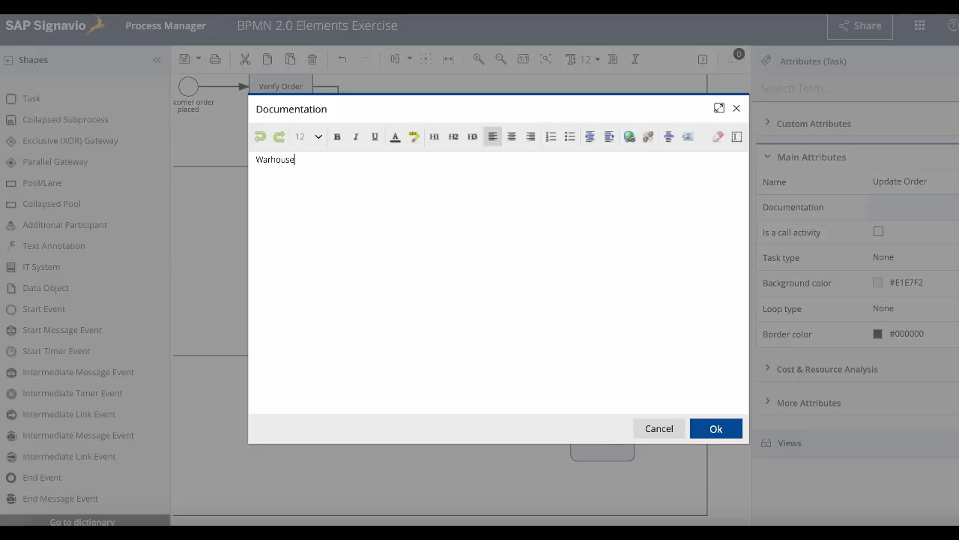
pyautogui.write('rehouse staff')
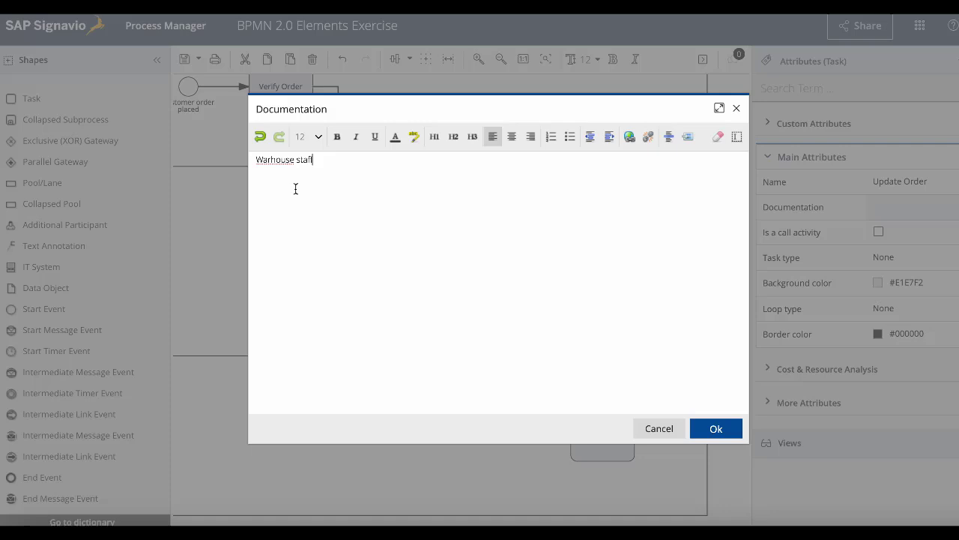
pyautogui.click(272, 159)
pyautogui.write('e')
pyautogui.click(360, 161)
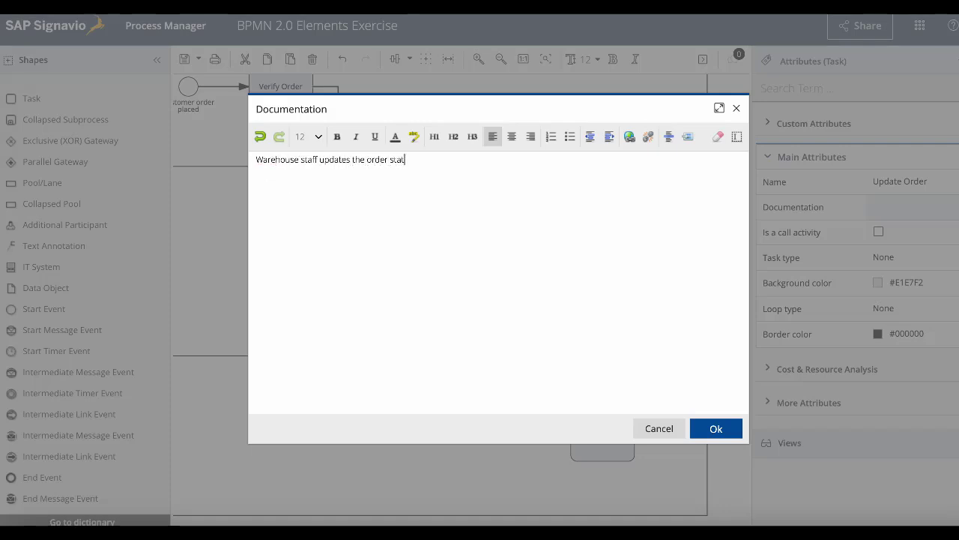
pyautogui.write('Salesforce.')
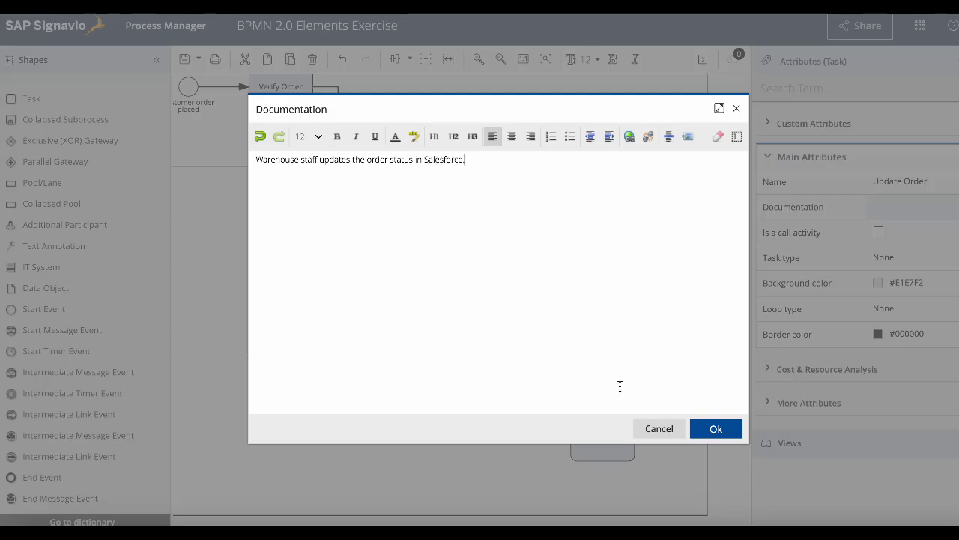
pyautogui.click(714, 428)
# Append a connected task named "Update Inventory" after Update Order in the Warehouse Staff lane.
pyautogui.hscroll(4, 568, 358)
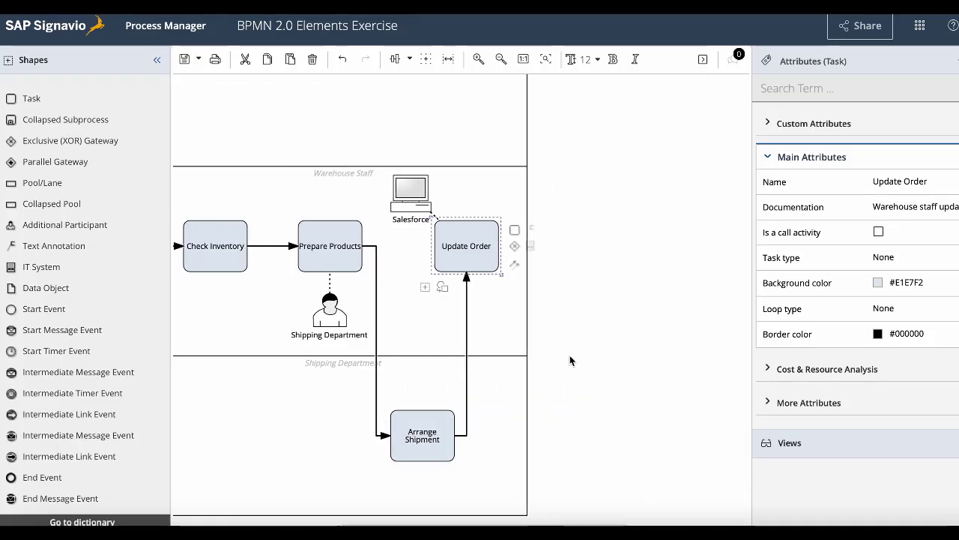
pyautogui.click(558, 294)
pyautogui.click(486, 246)
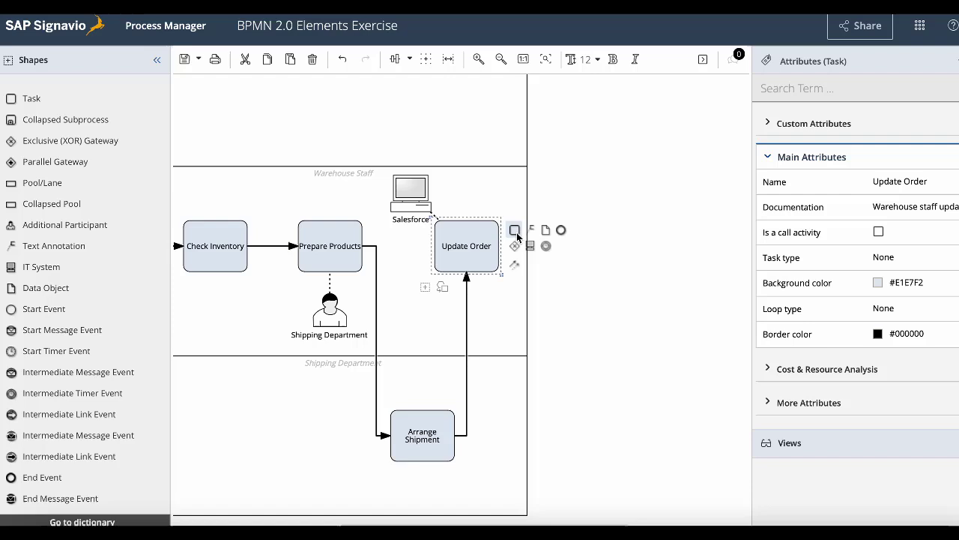
pyautogui.click(516, 231)
pyautogui.write('Updat')
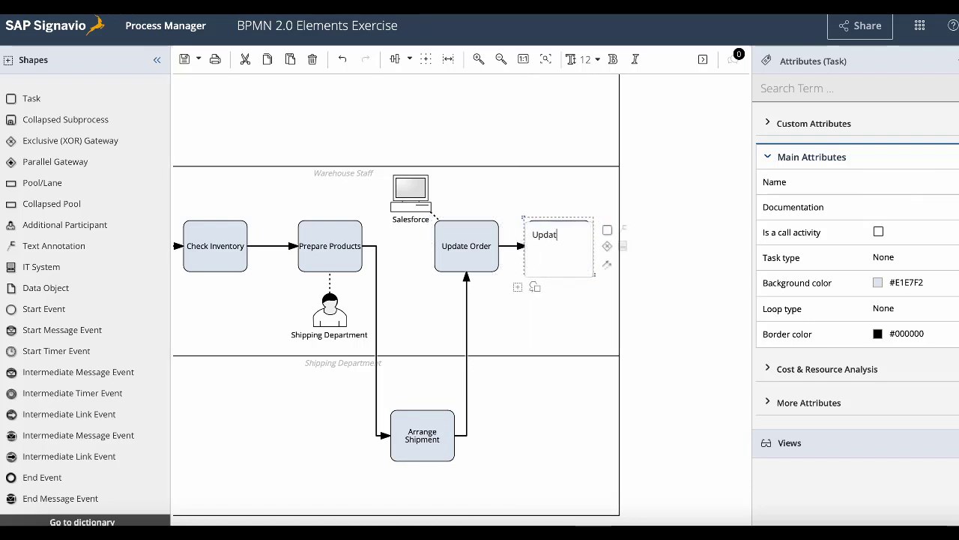
pyautogui.write('e Inventory')
pyautogui.click(637, 148)
# Attach an IT system named "SAP Ariba" above the Update Inventory task and move its label to the left of the computer symbol.
pyautogui.click(557, 248)
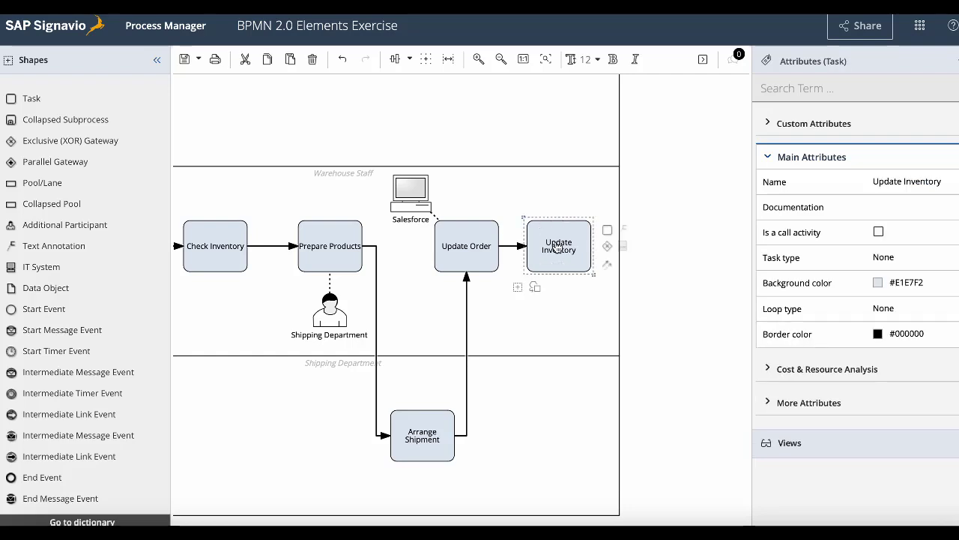
pyautogui.moveTo(607, 248)
pyautogui.moveTo(625, 243); pyautogui.dragTo(556, 190)
pyautogui.write('SAP Ar')
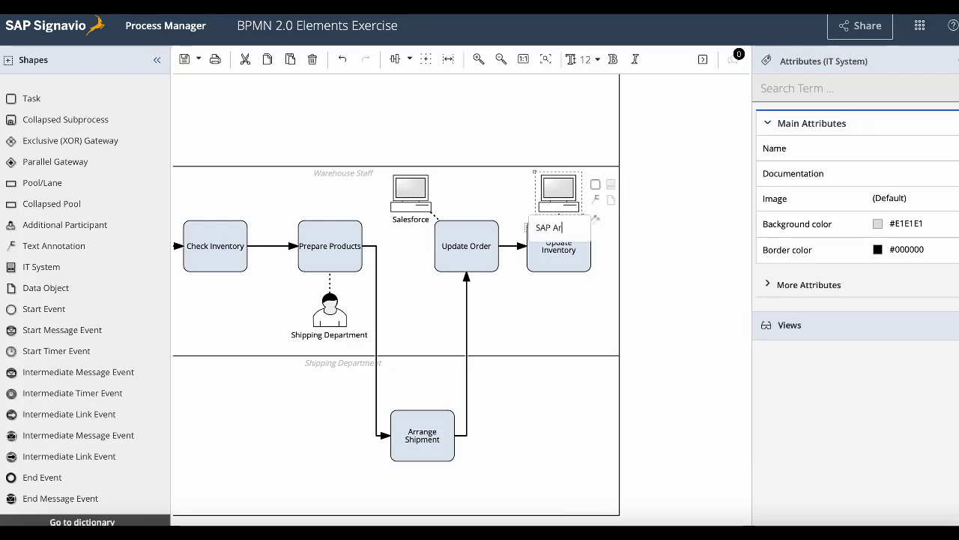
pyautogui.write('iba')
pyautogui.click(558, 142)
pyautogui.moveTo(574, 223); pyautogui.dragTo(527, 190)
pyautogui.click(630, 261)
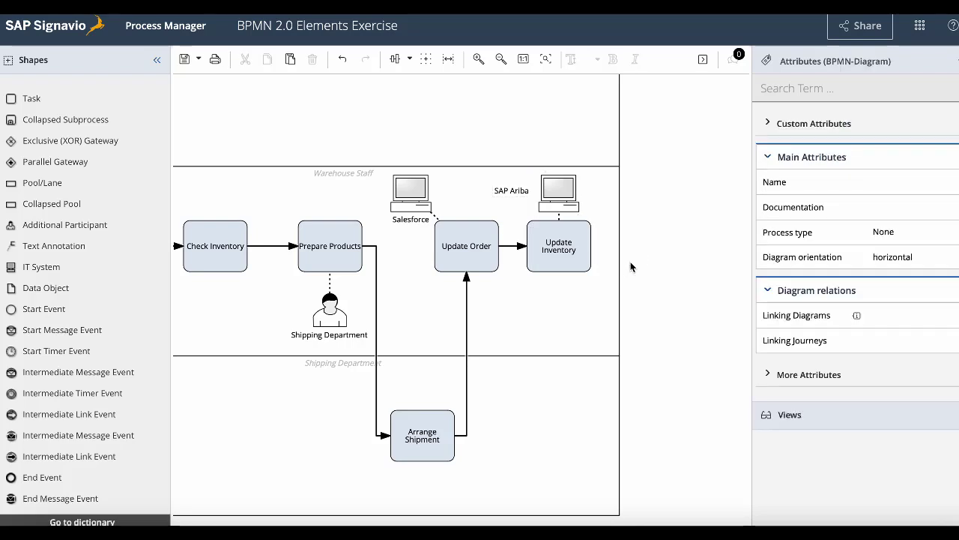
# Append an end event named "Order shipped" after Update Inventory and collapse the shape palette to show the whole diagram.
pyautogui.click(574, 252)
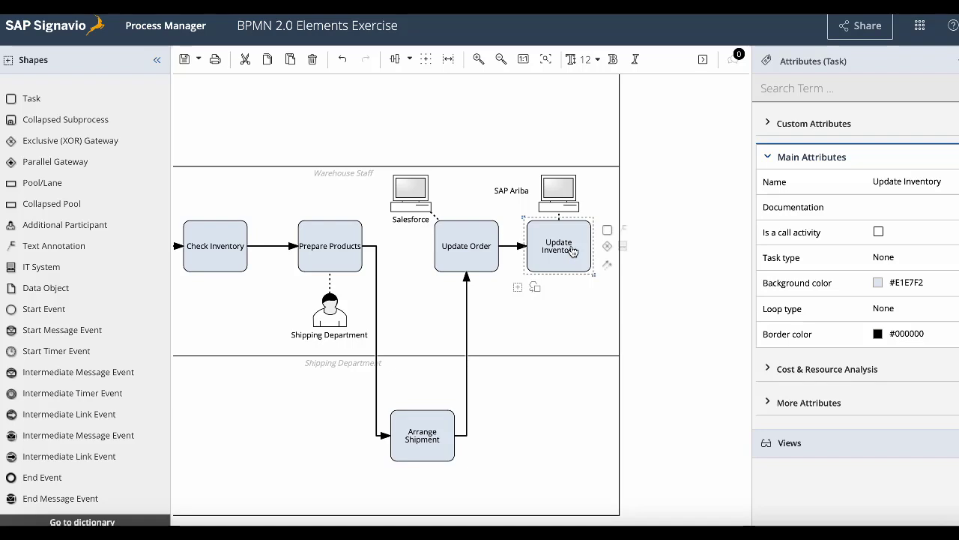
pyautogui.click(547, 60)
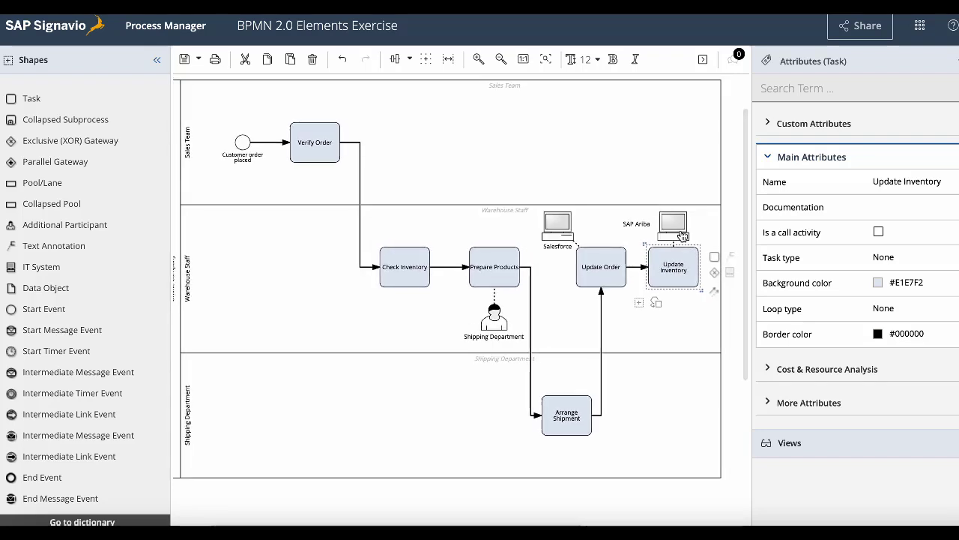
pyautogui.click(736, 256)
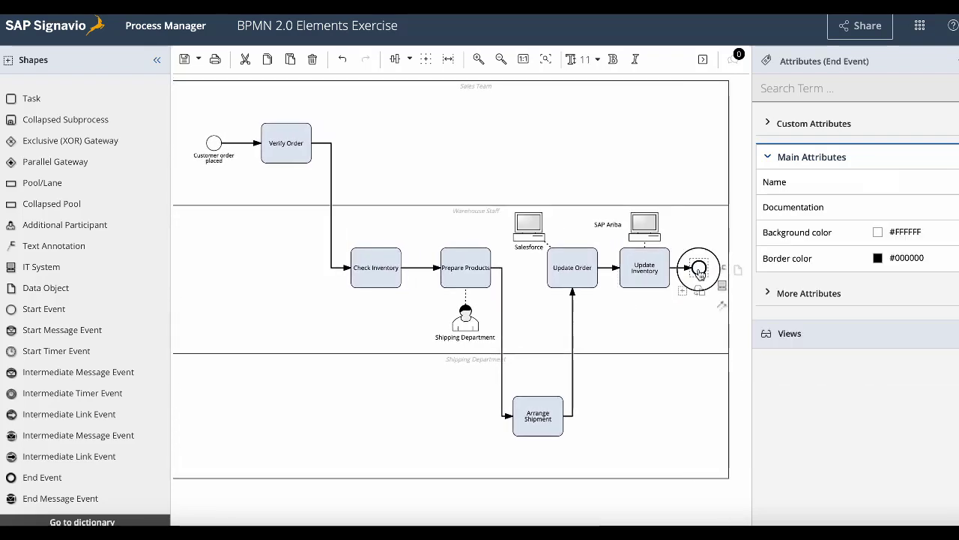
pyautogui.write('Order shipped')
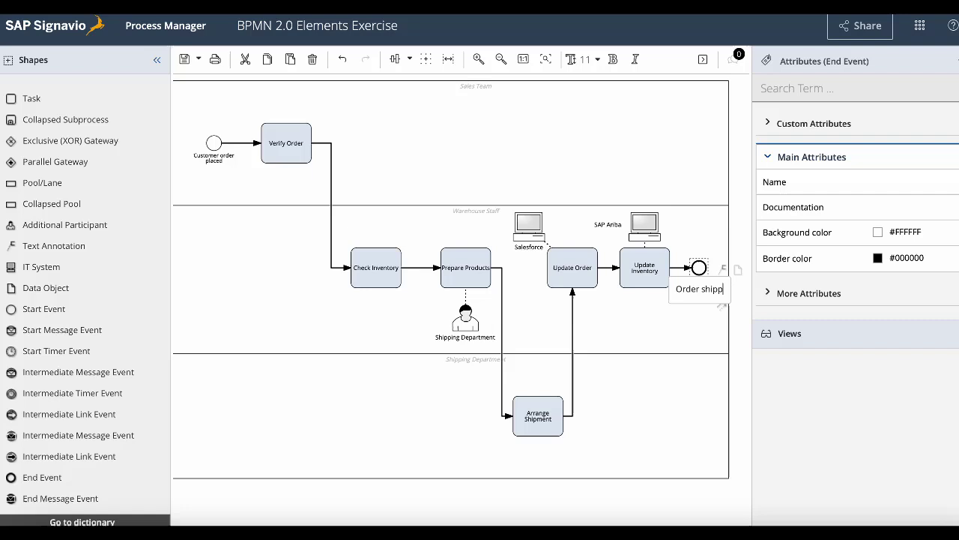
pyautogui.click(695, 208)
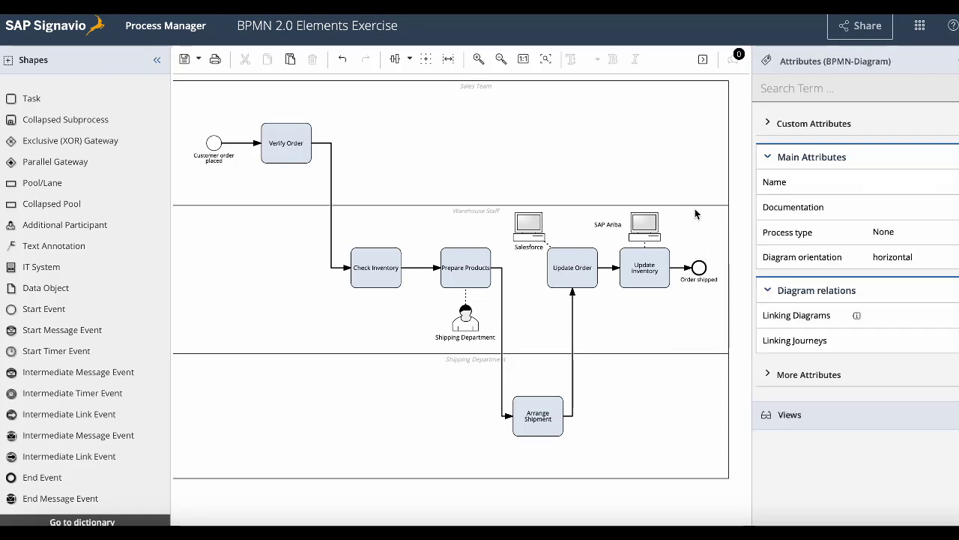
pyautogui.click(157, 59)
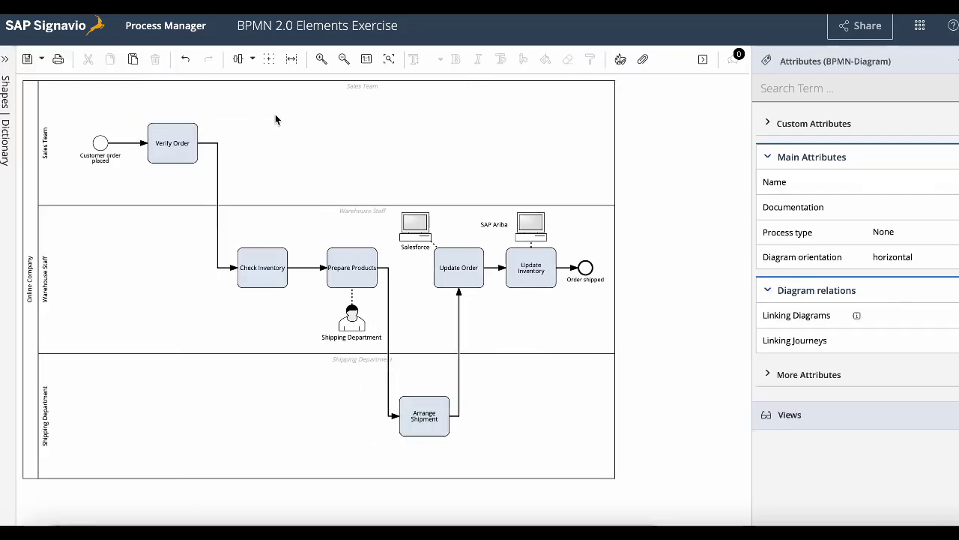